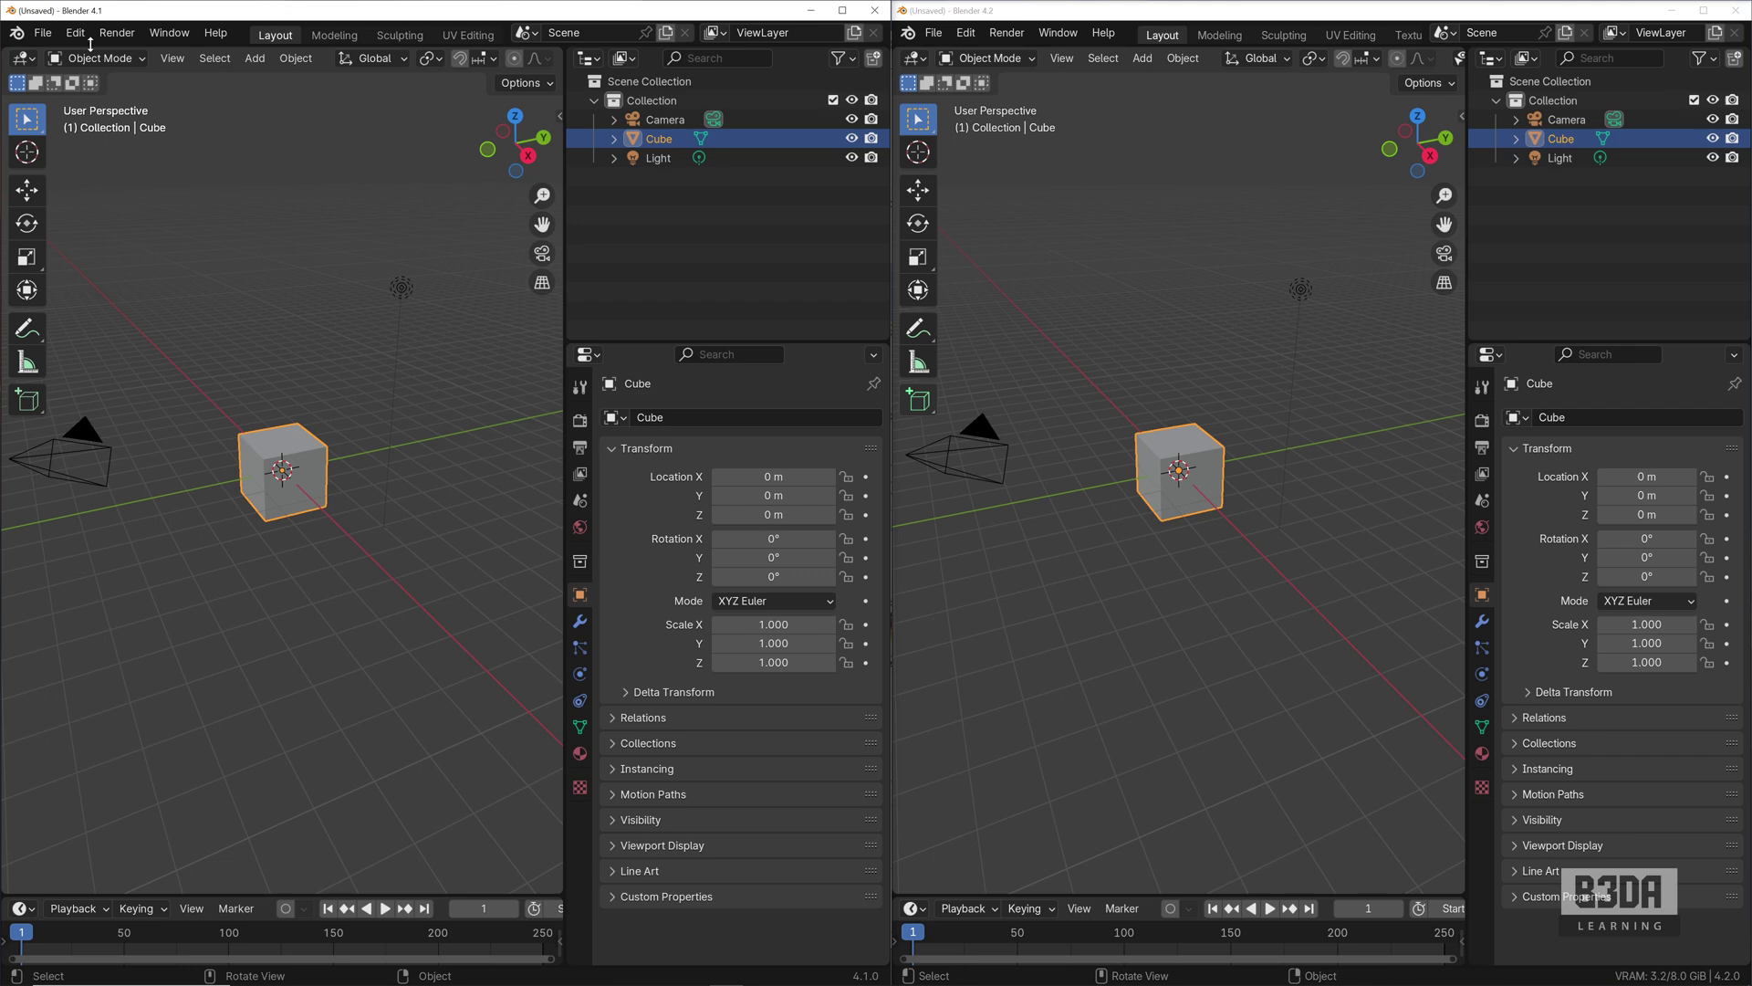
- Open Blender 4.1's Preferences, confirm Import Images as Planes is enabled, then close it
left_click(42, 34)
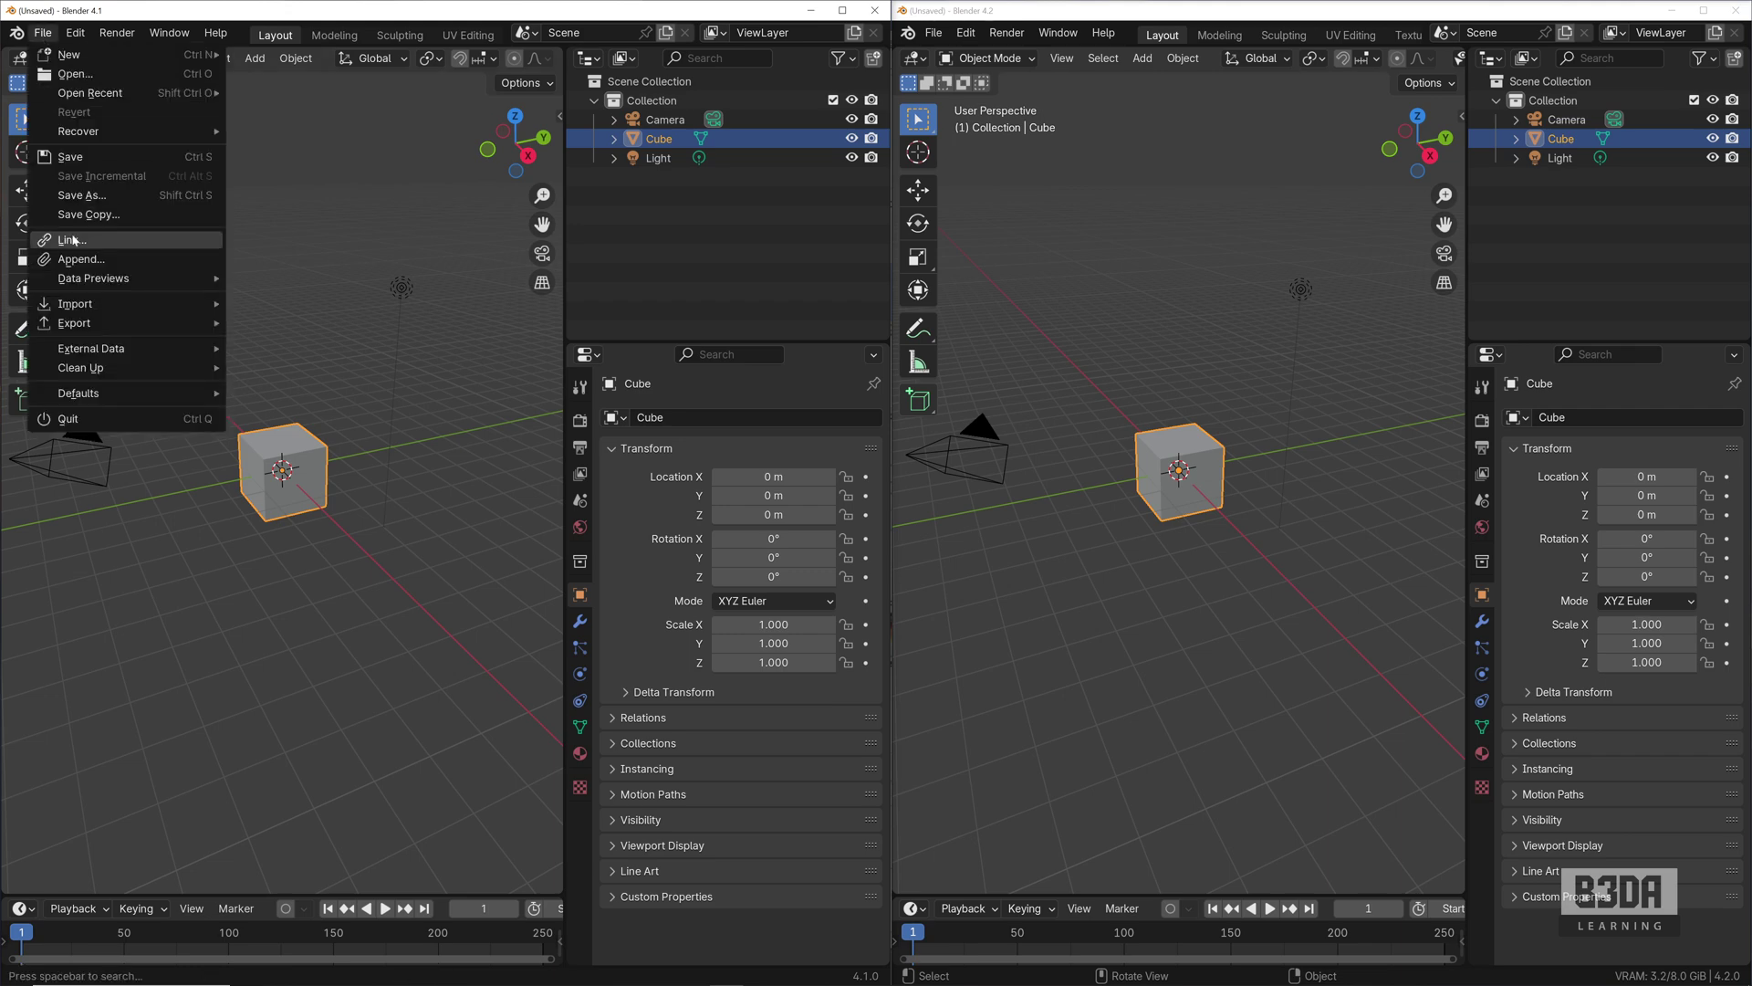
mouse_move(122, 303)
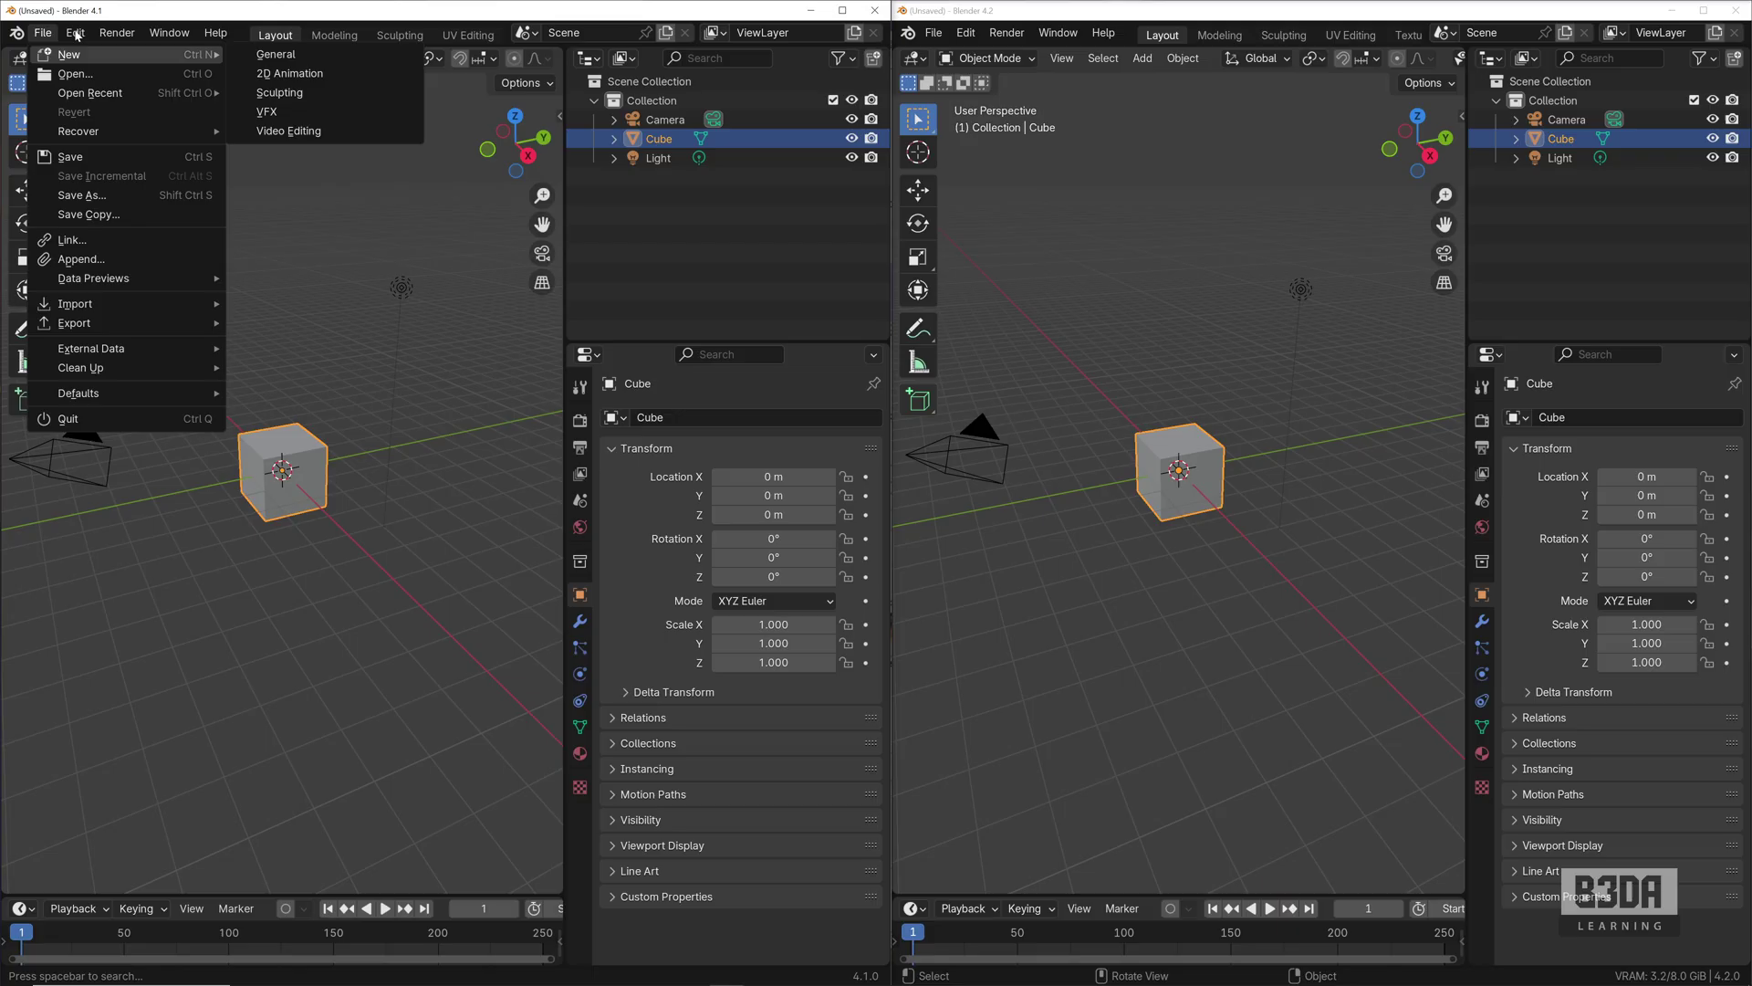
mouse_move(76, 33)
left_click(124, 278)
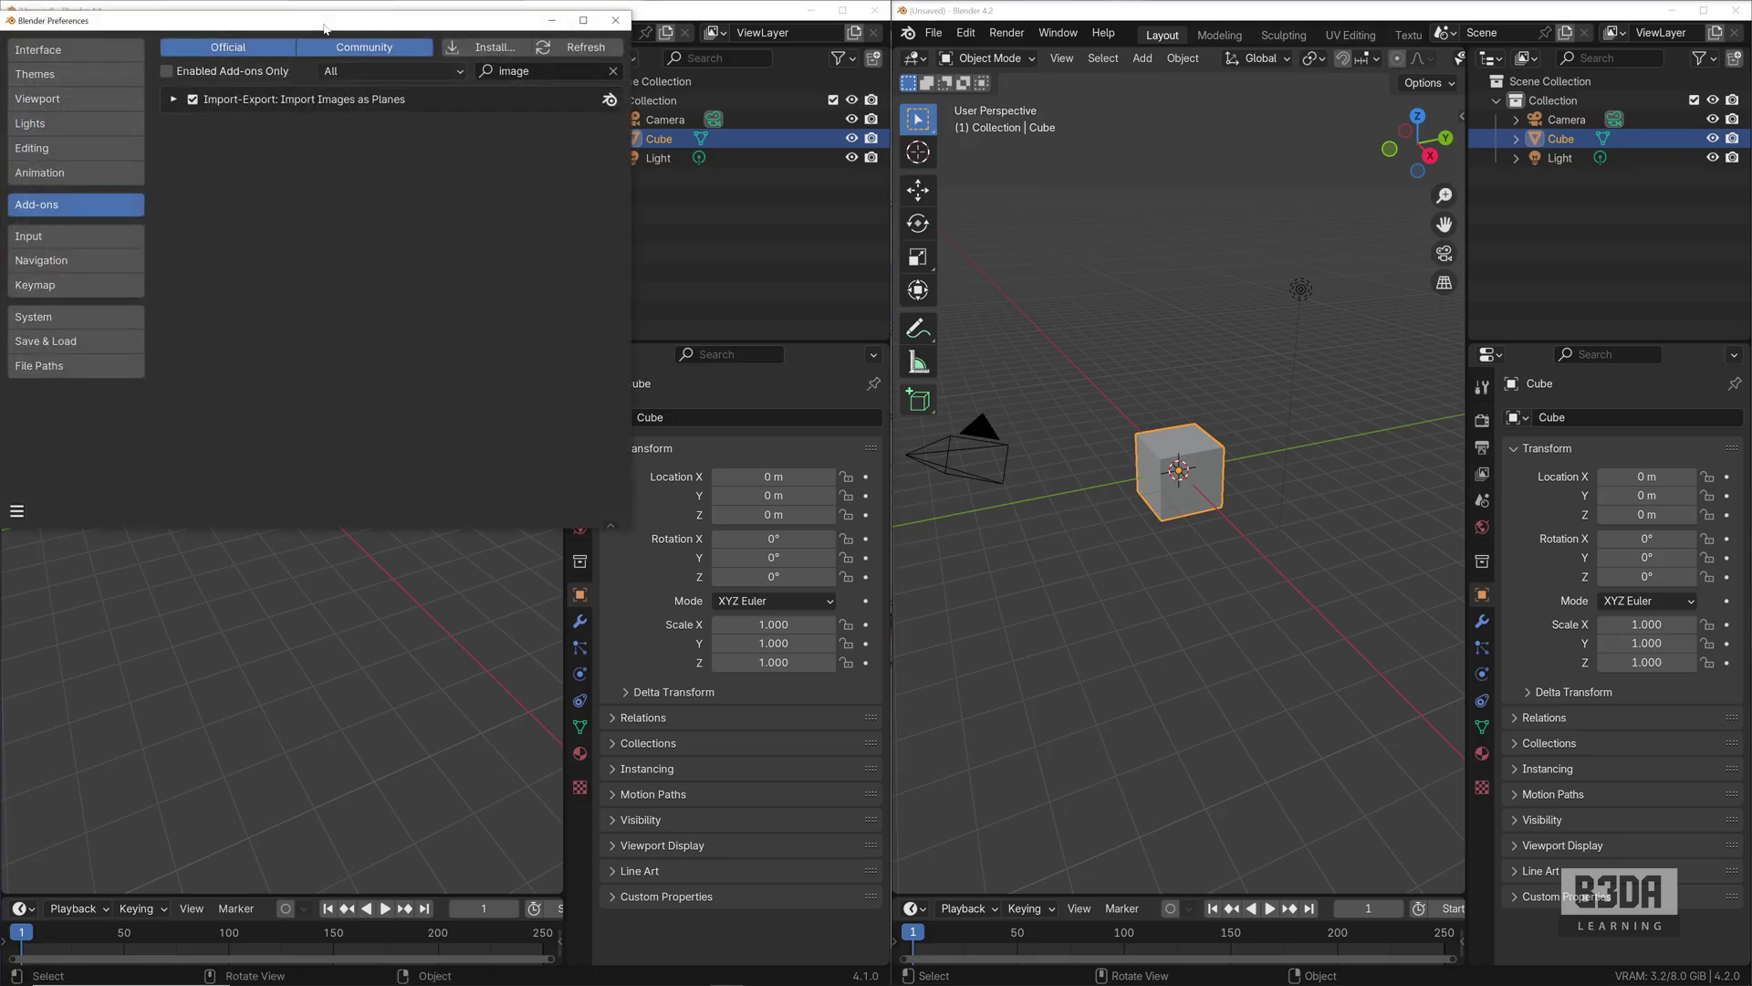
left_click_drag(324, 28, 543, 247)
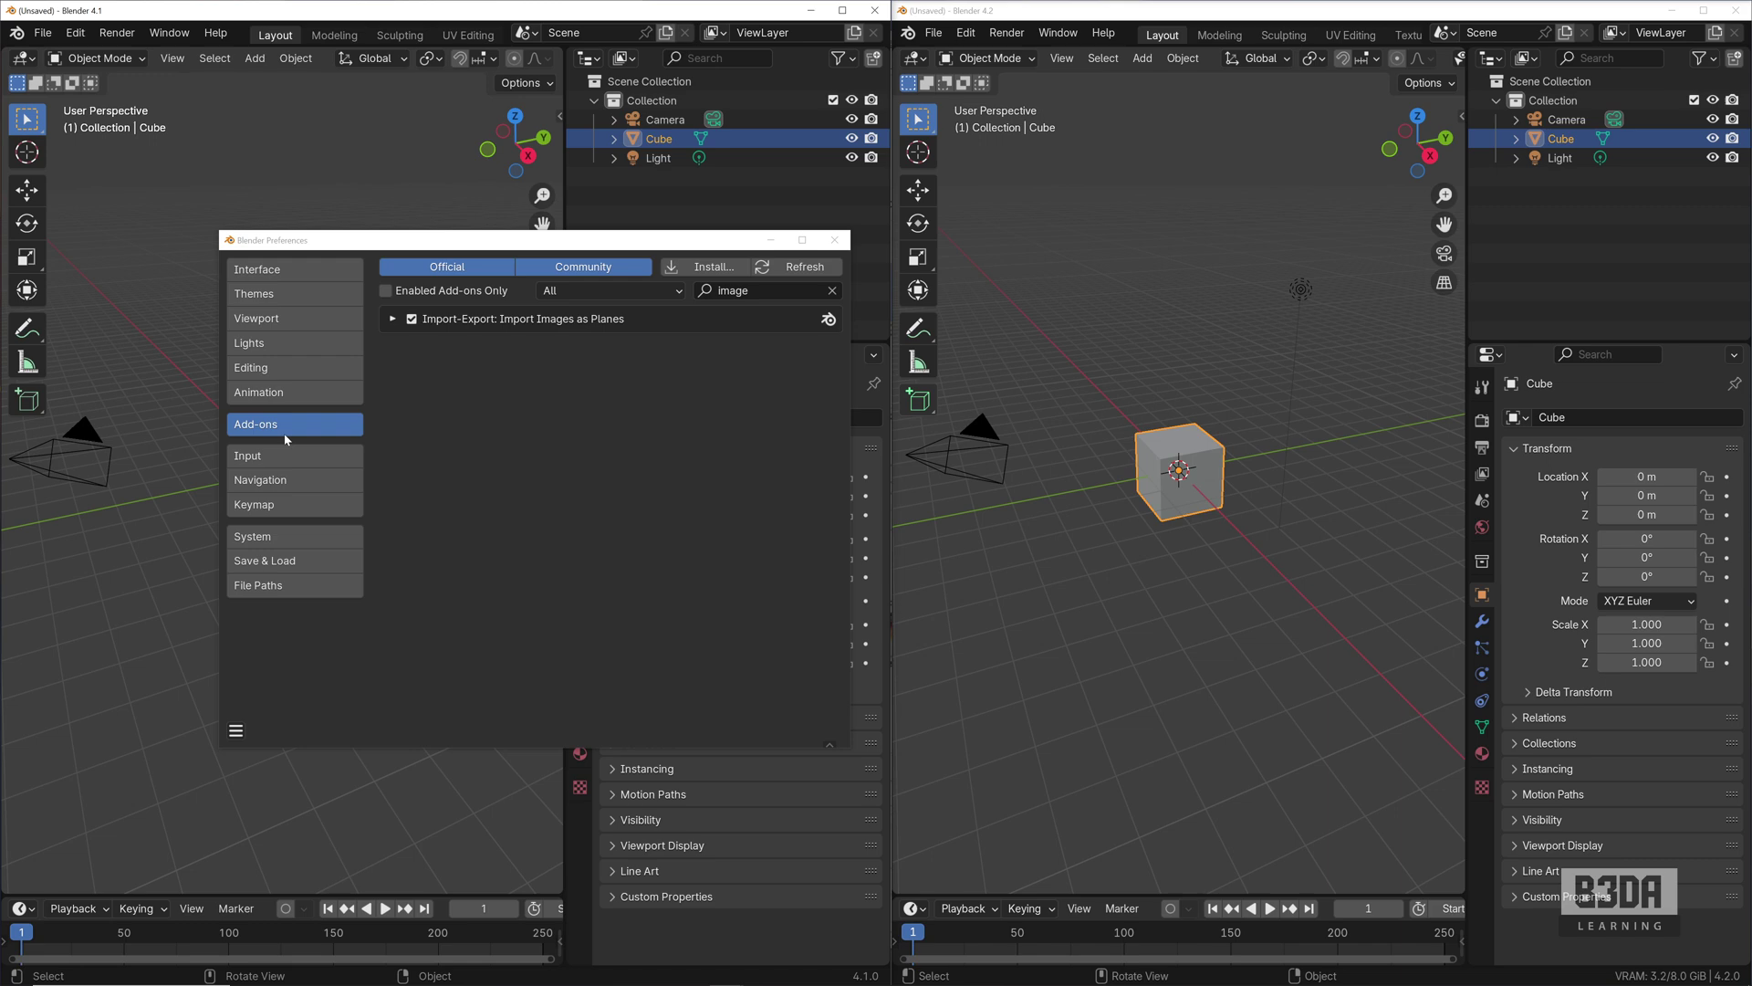
left_click(429, 395)
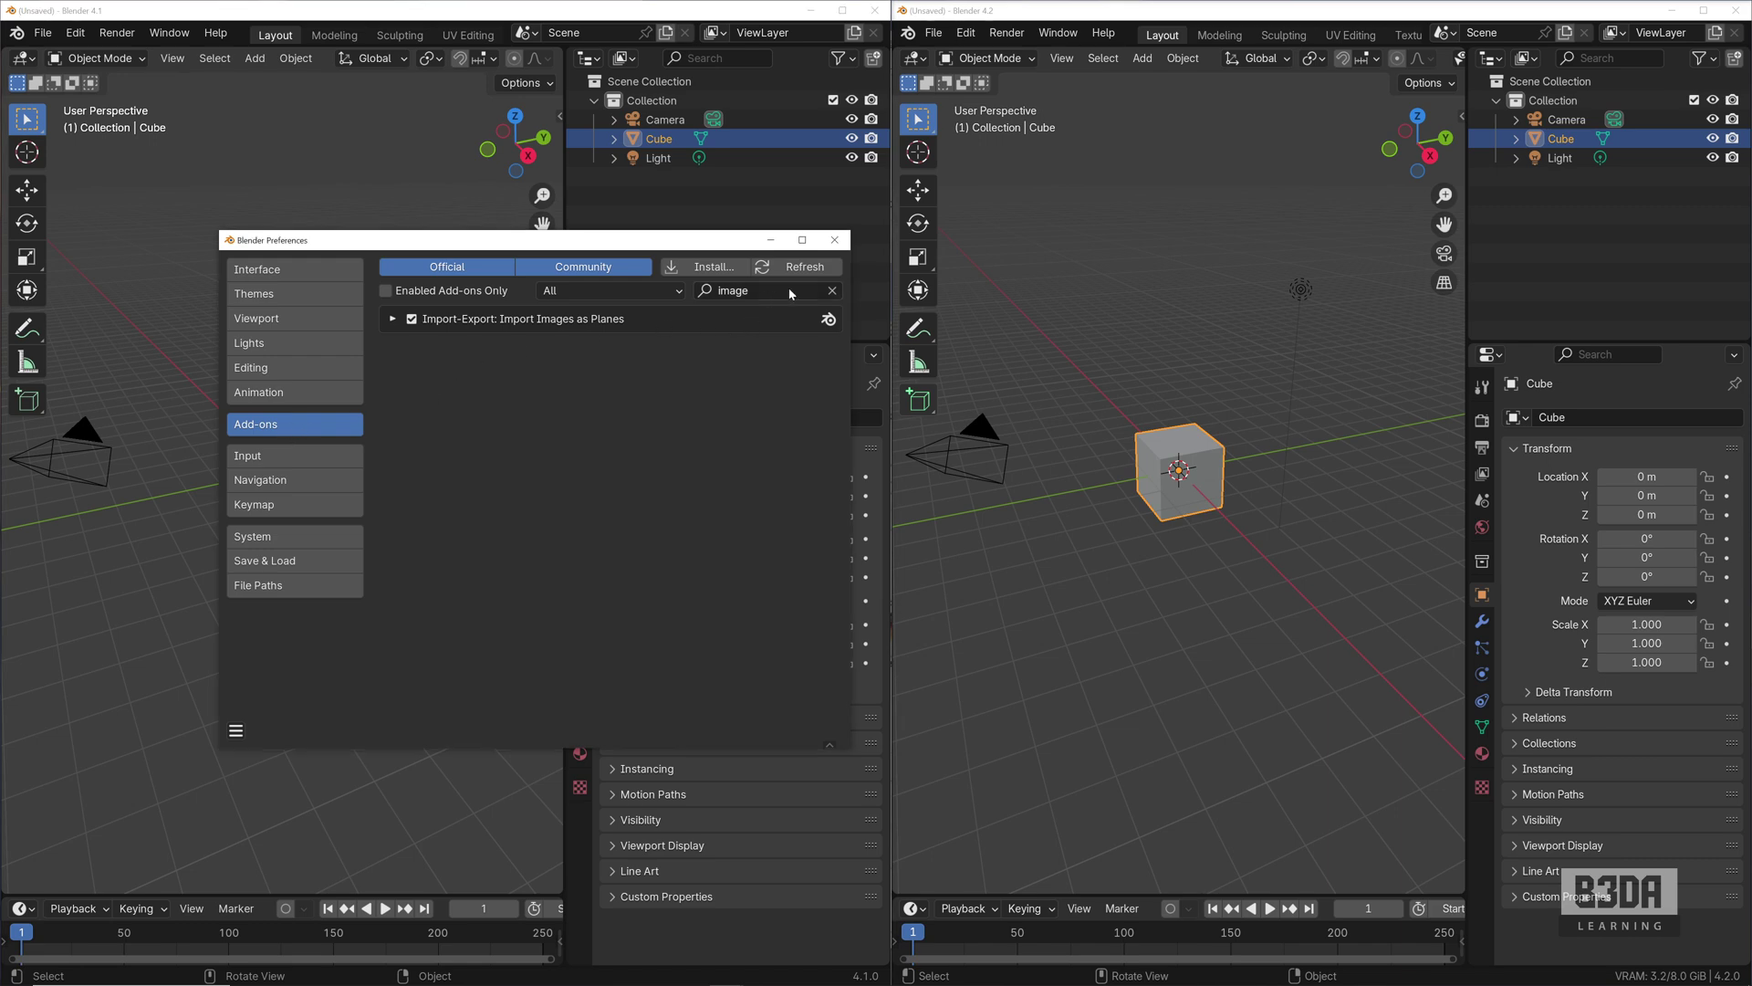
left_click(411, 319)
left_click(834, 239)
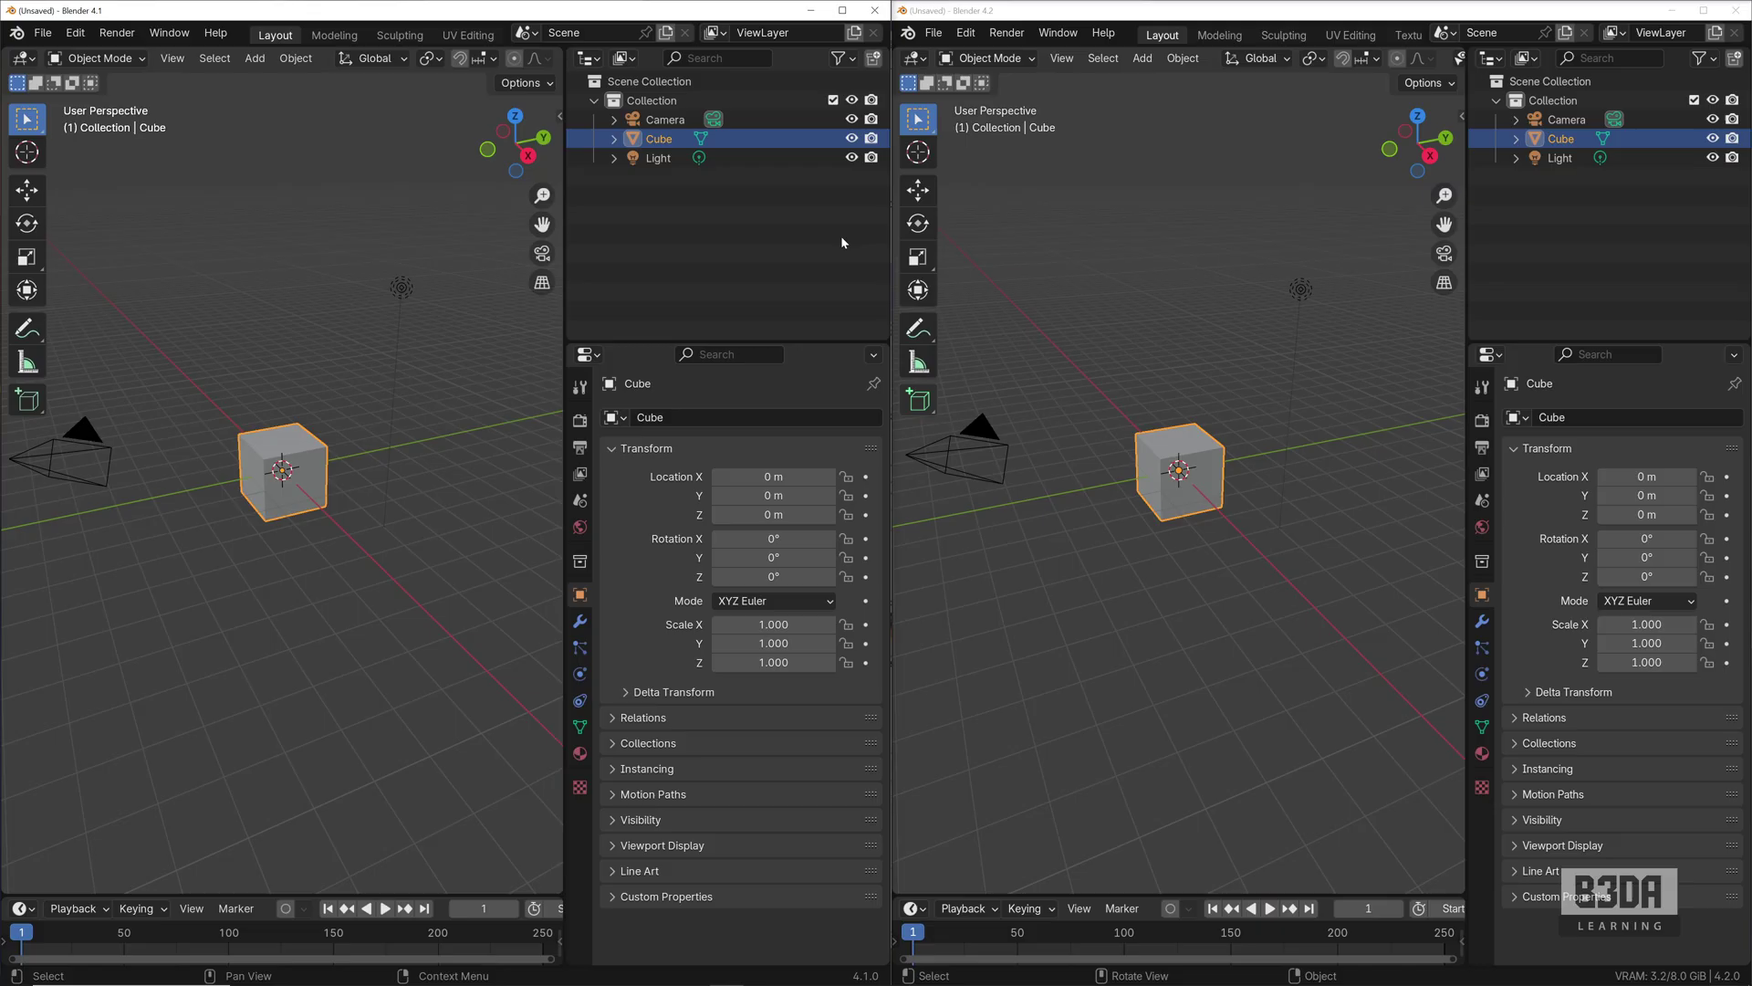
left_click(1168, 15)
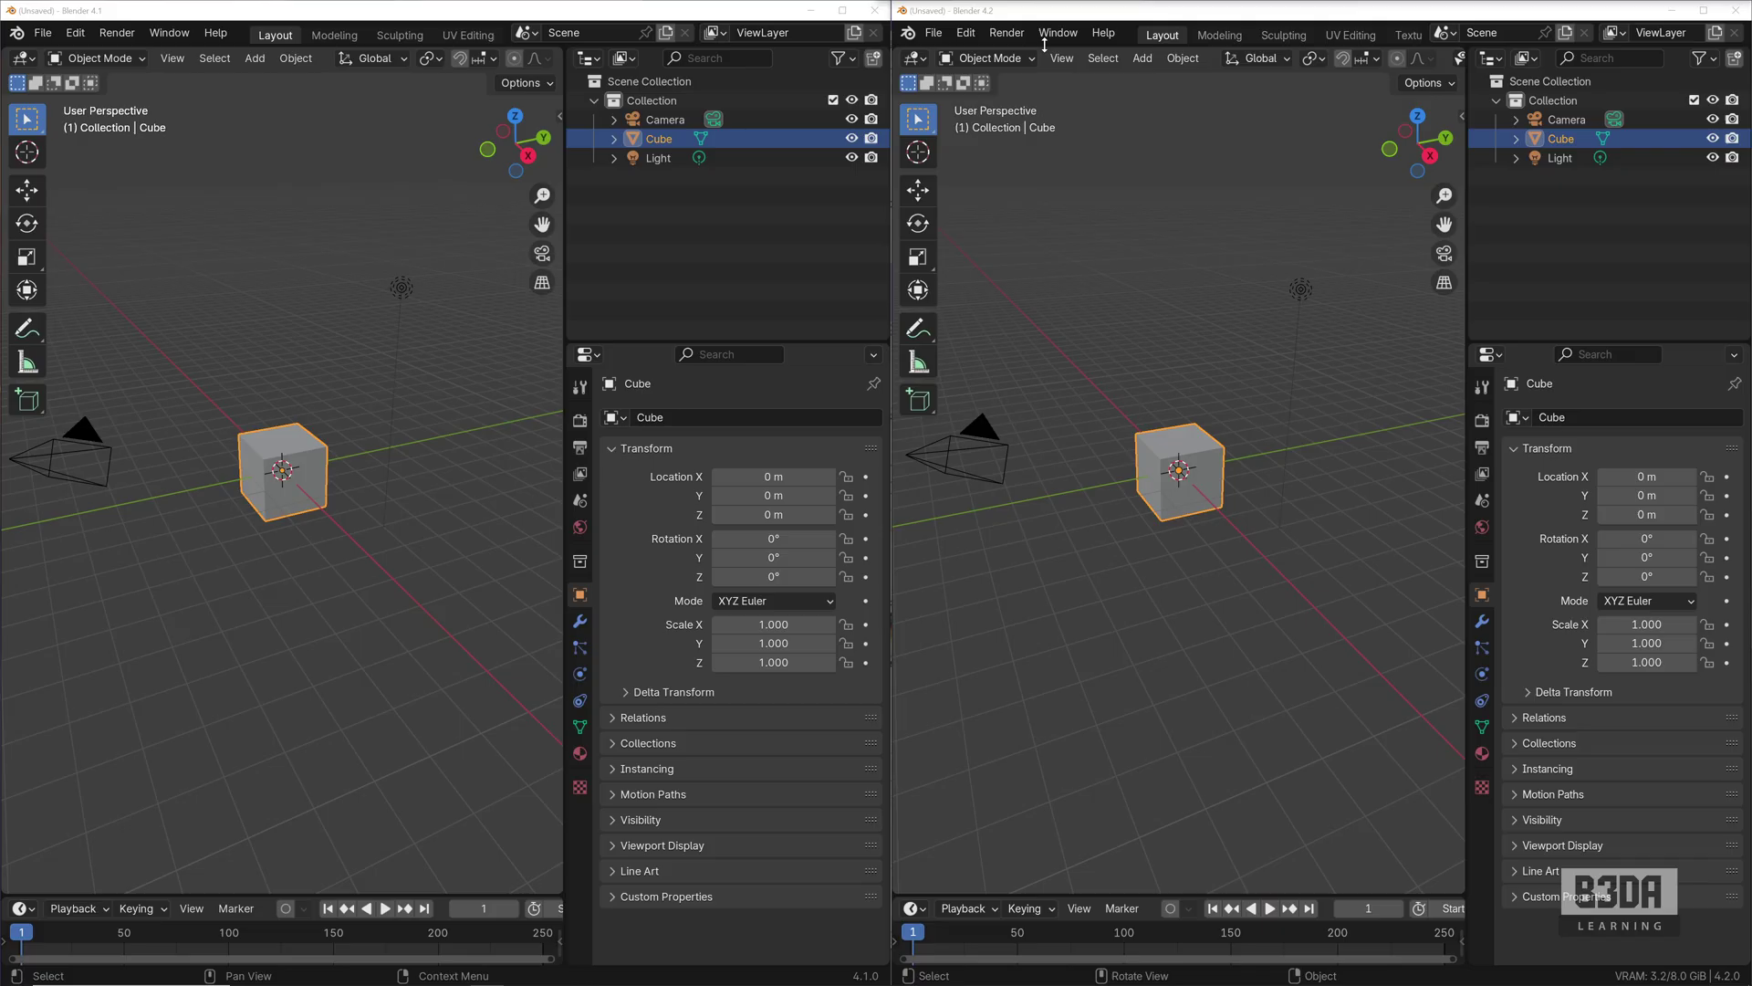
left_click(1029, 14)
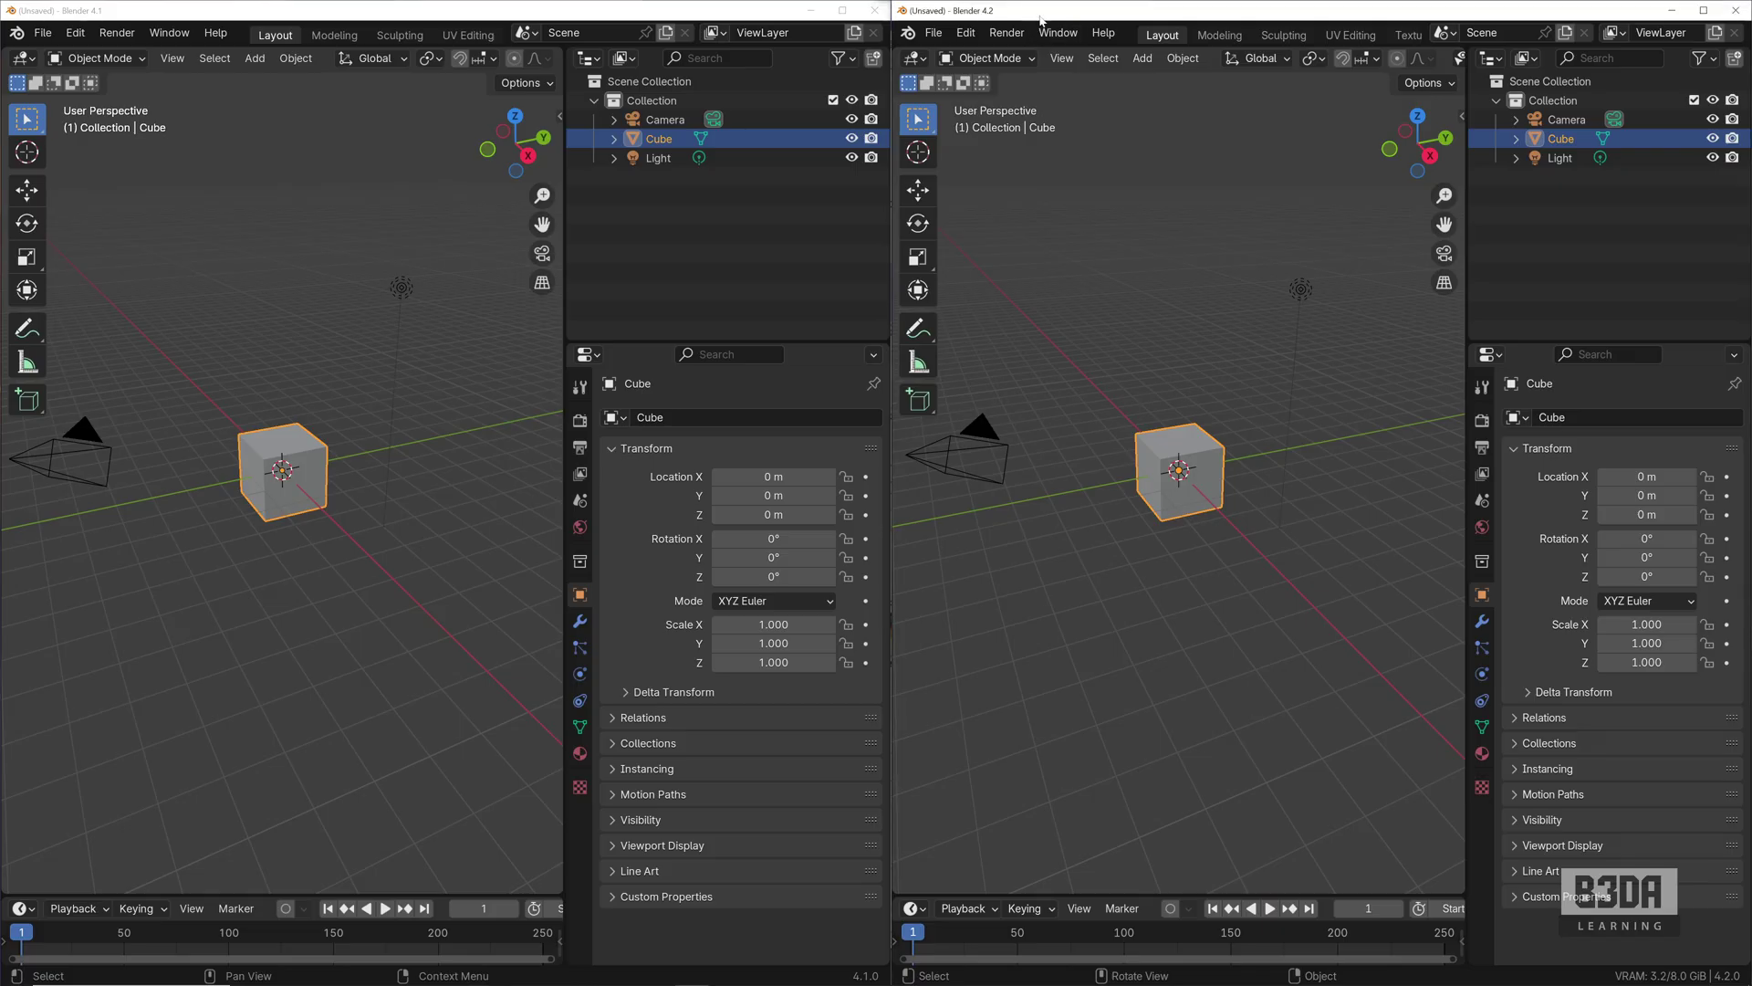
- Open Blender 4.2's Preferences and search its add-ons for 'images', then clear the search
left_click(966, 34)
left_click(1041, 279)
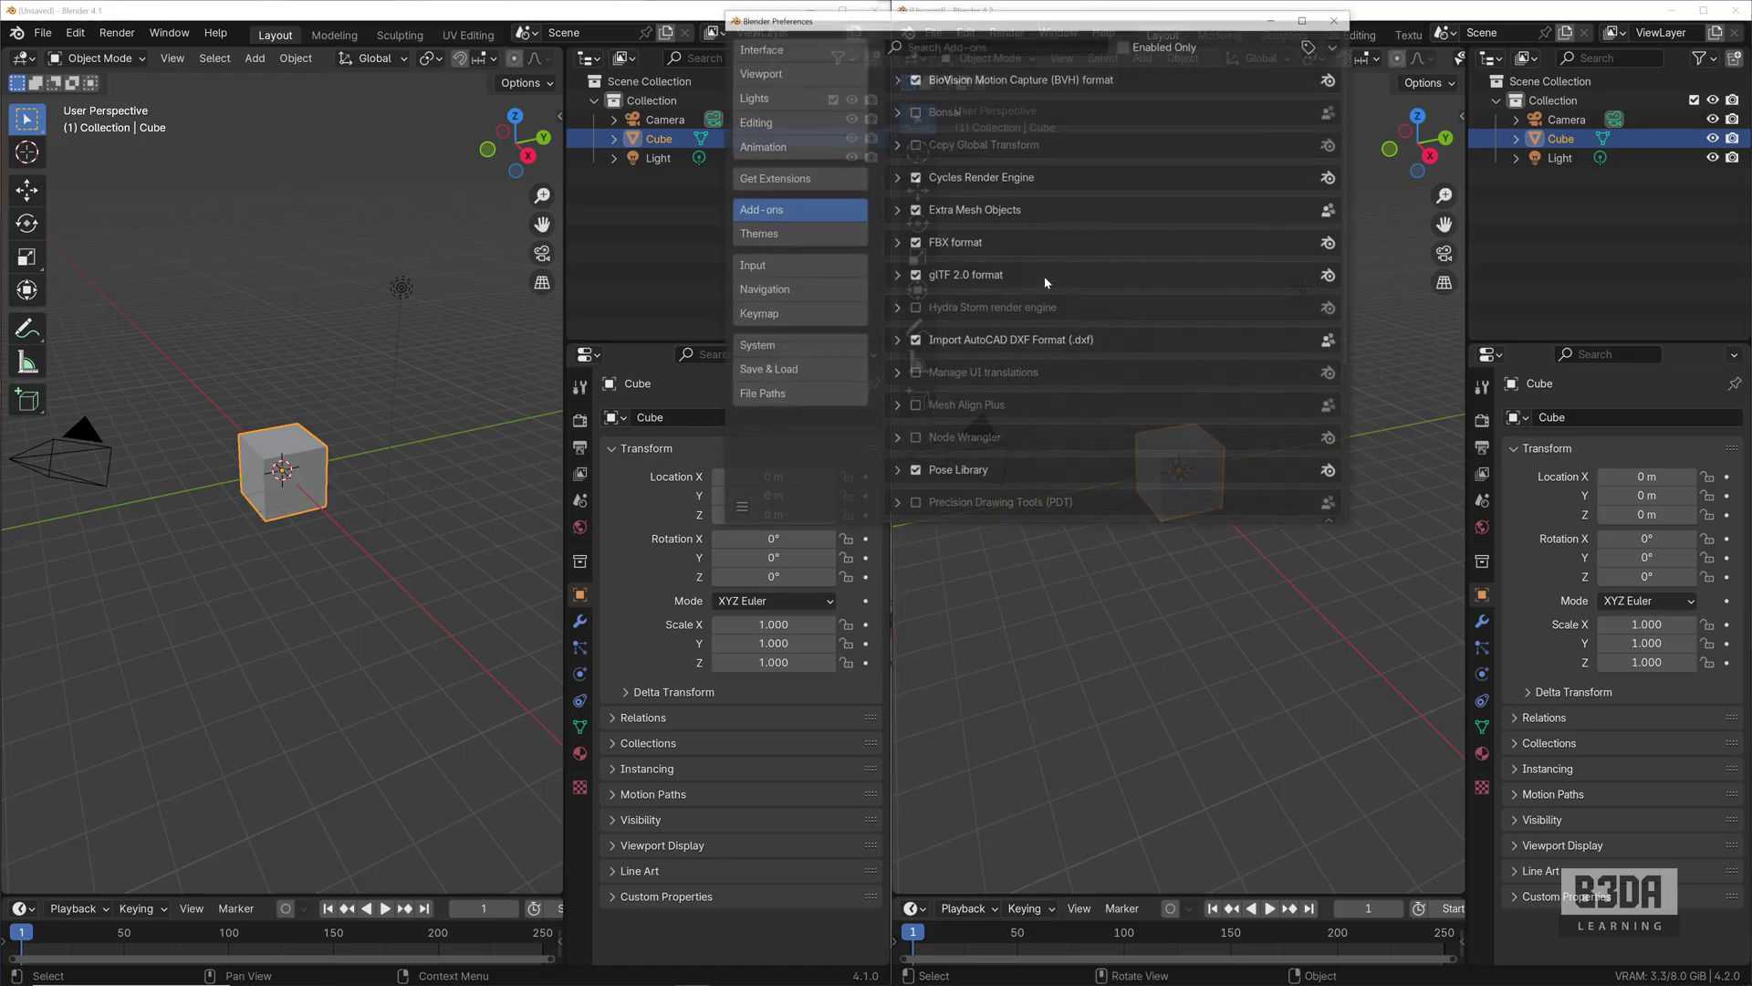
left_click_drag(1070, 25, 1273, 264)
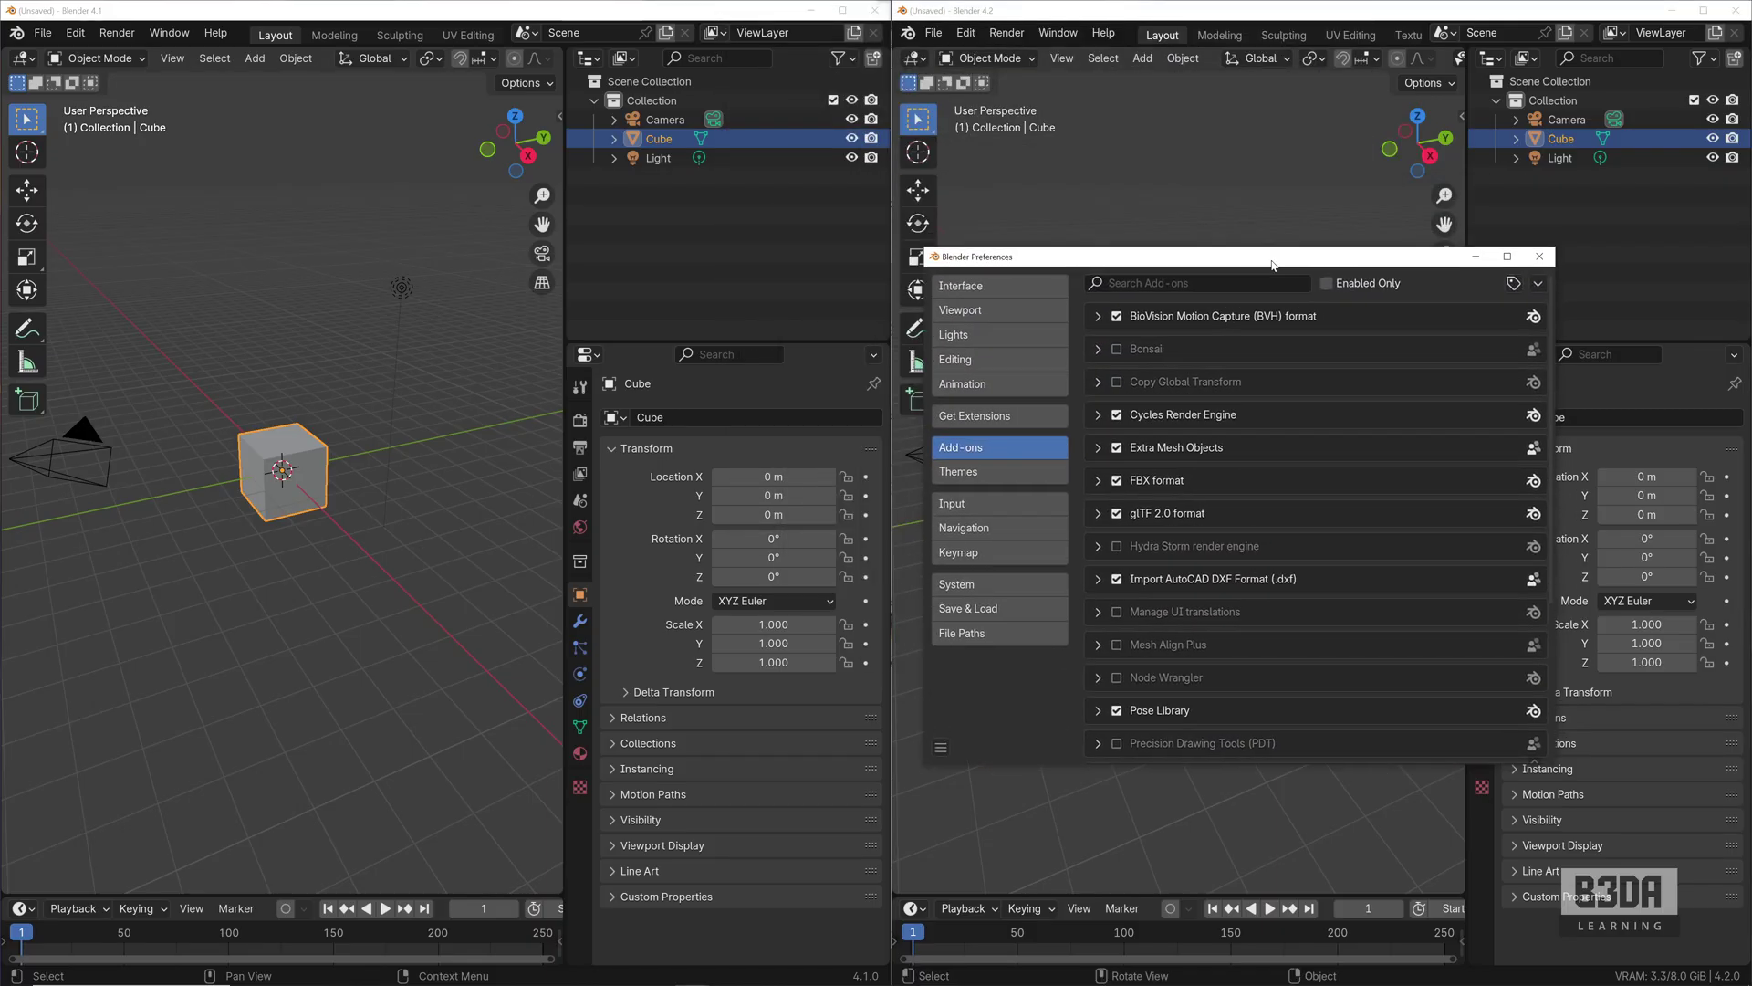
left_click(1205, 282)
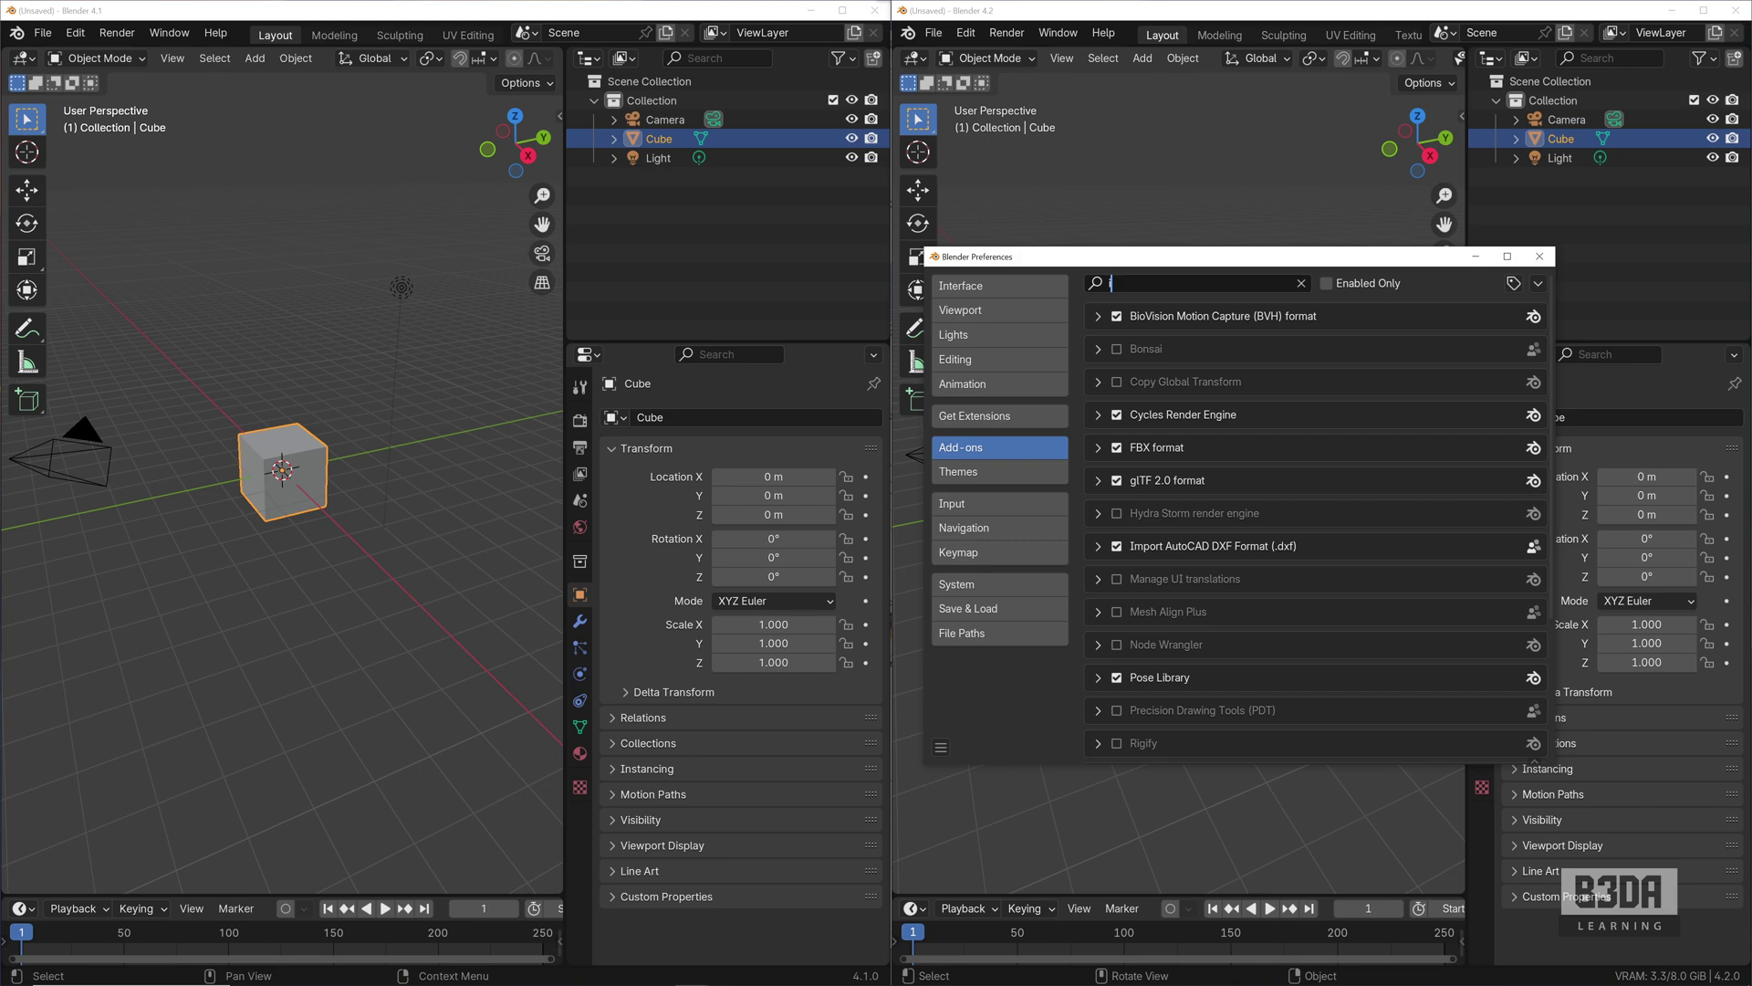
type("images")
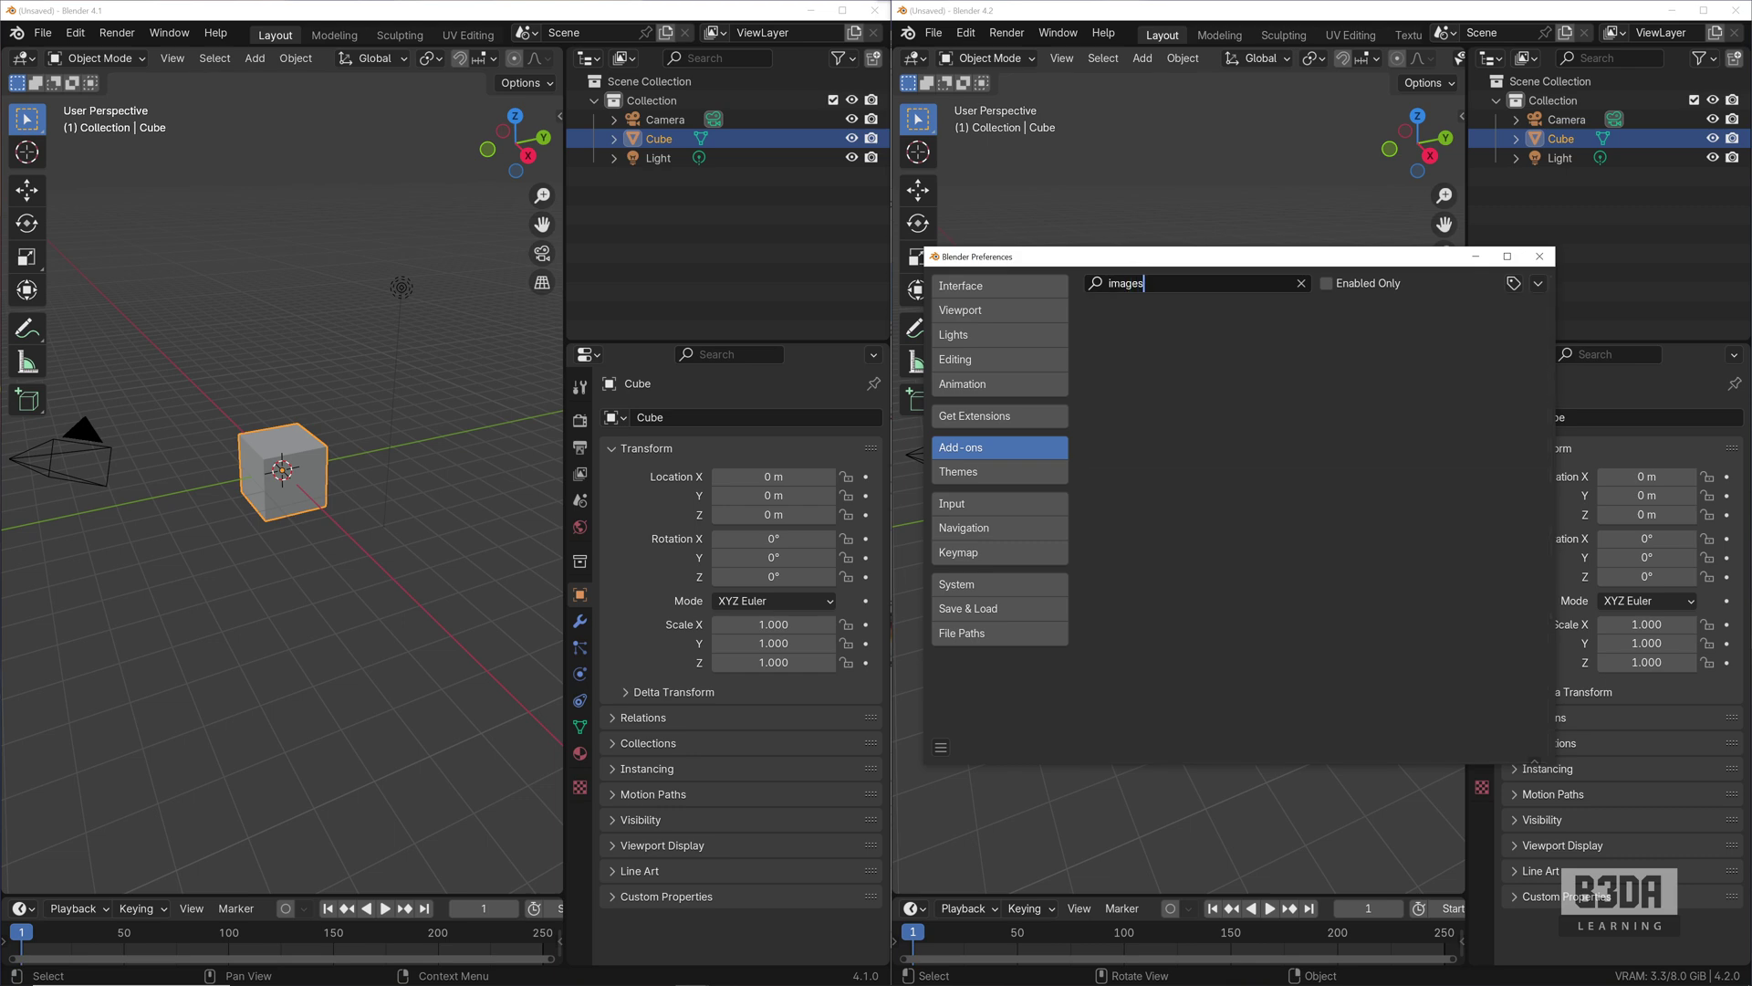
key("Escape")
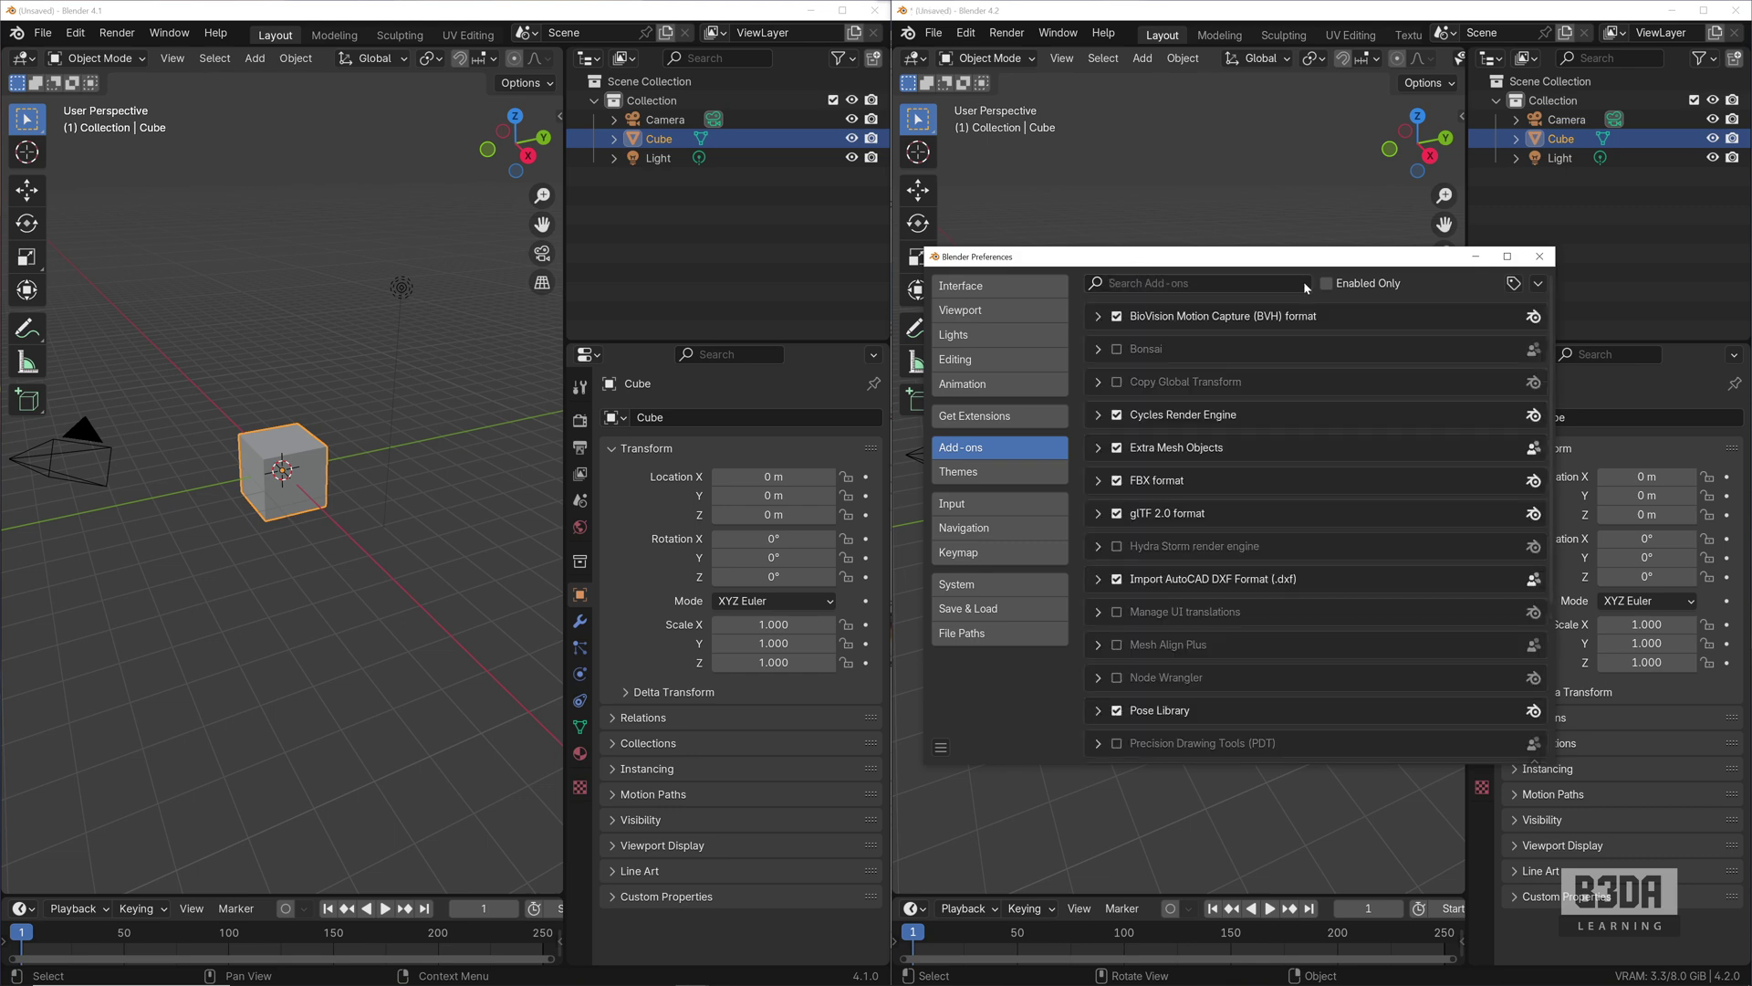
- Search the Get Extensions catalogue for 'images' and clear the search text
left_click(984, 416)
left_click(1205, 286)
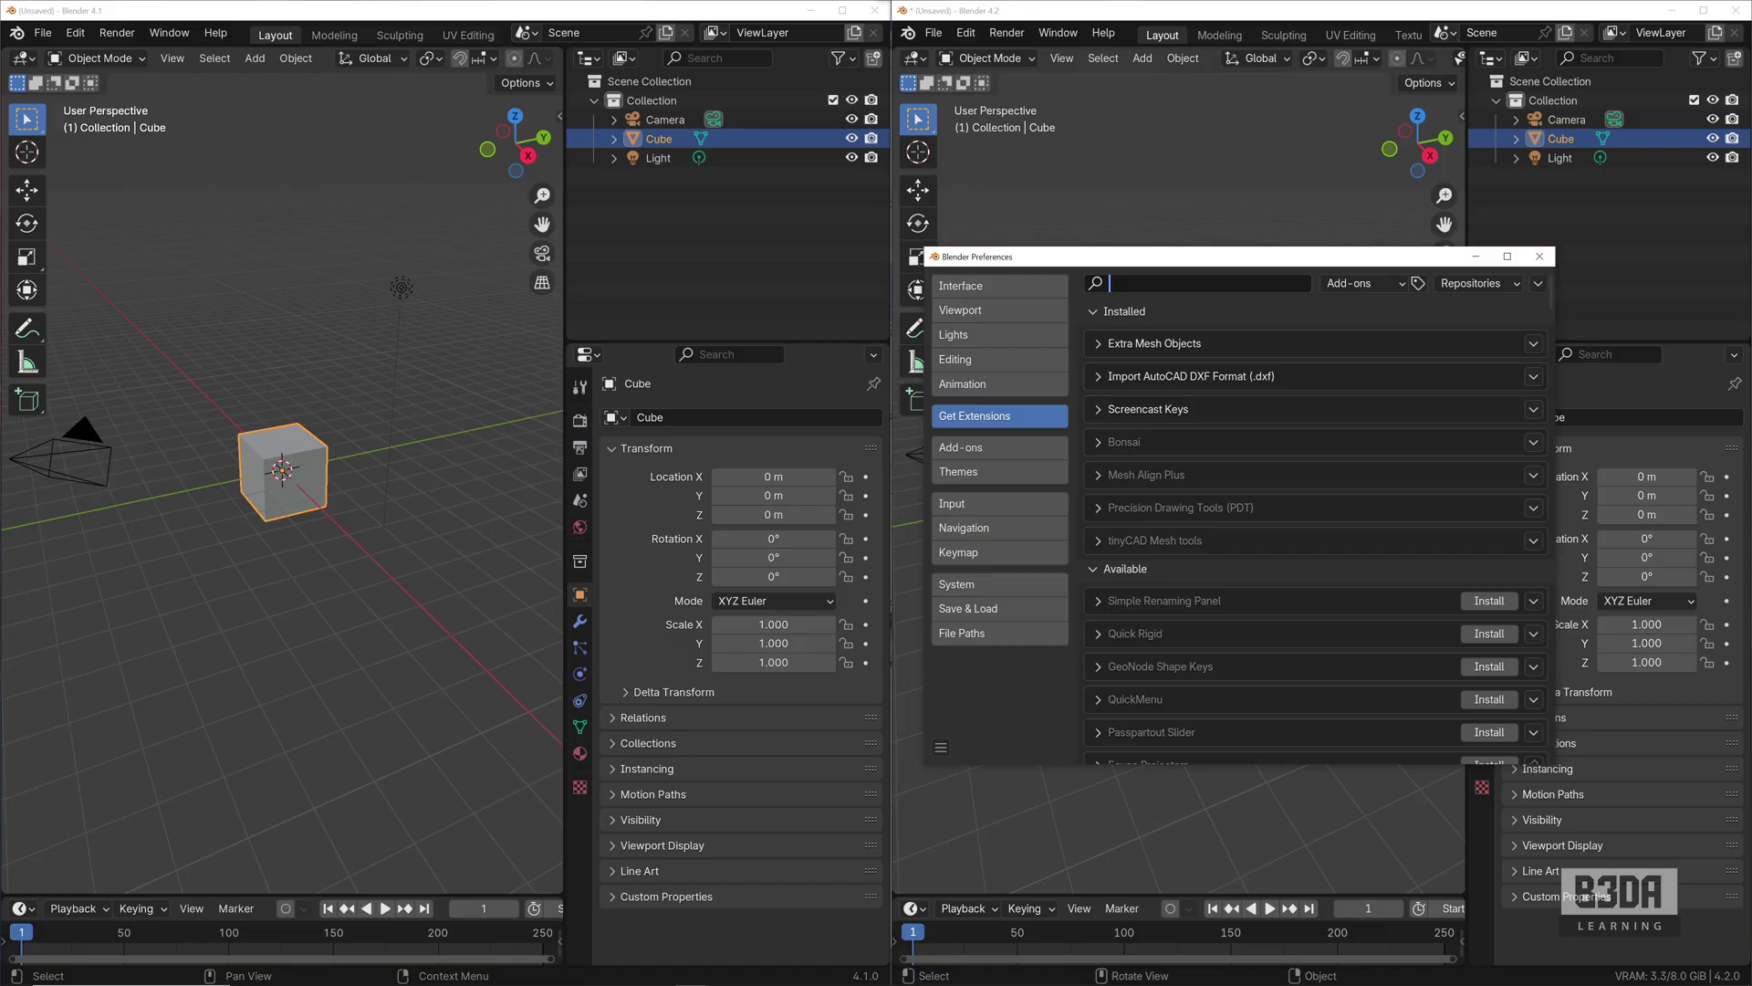
type("images")
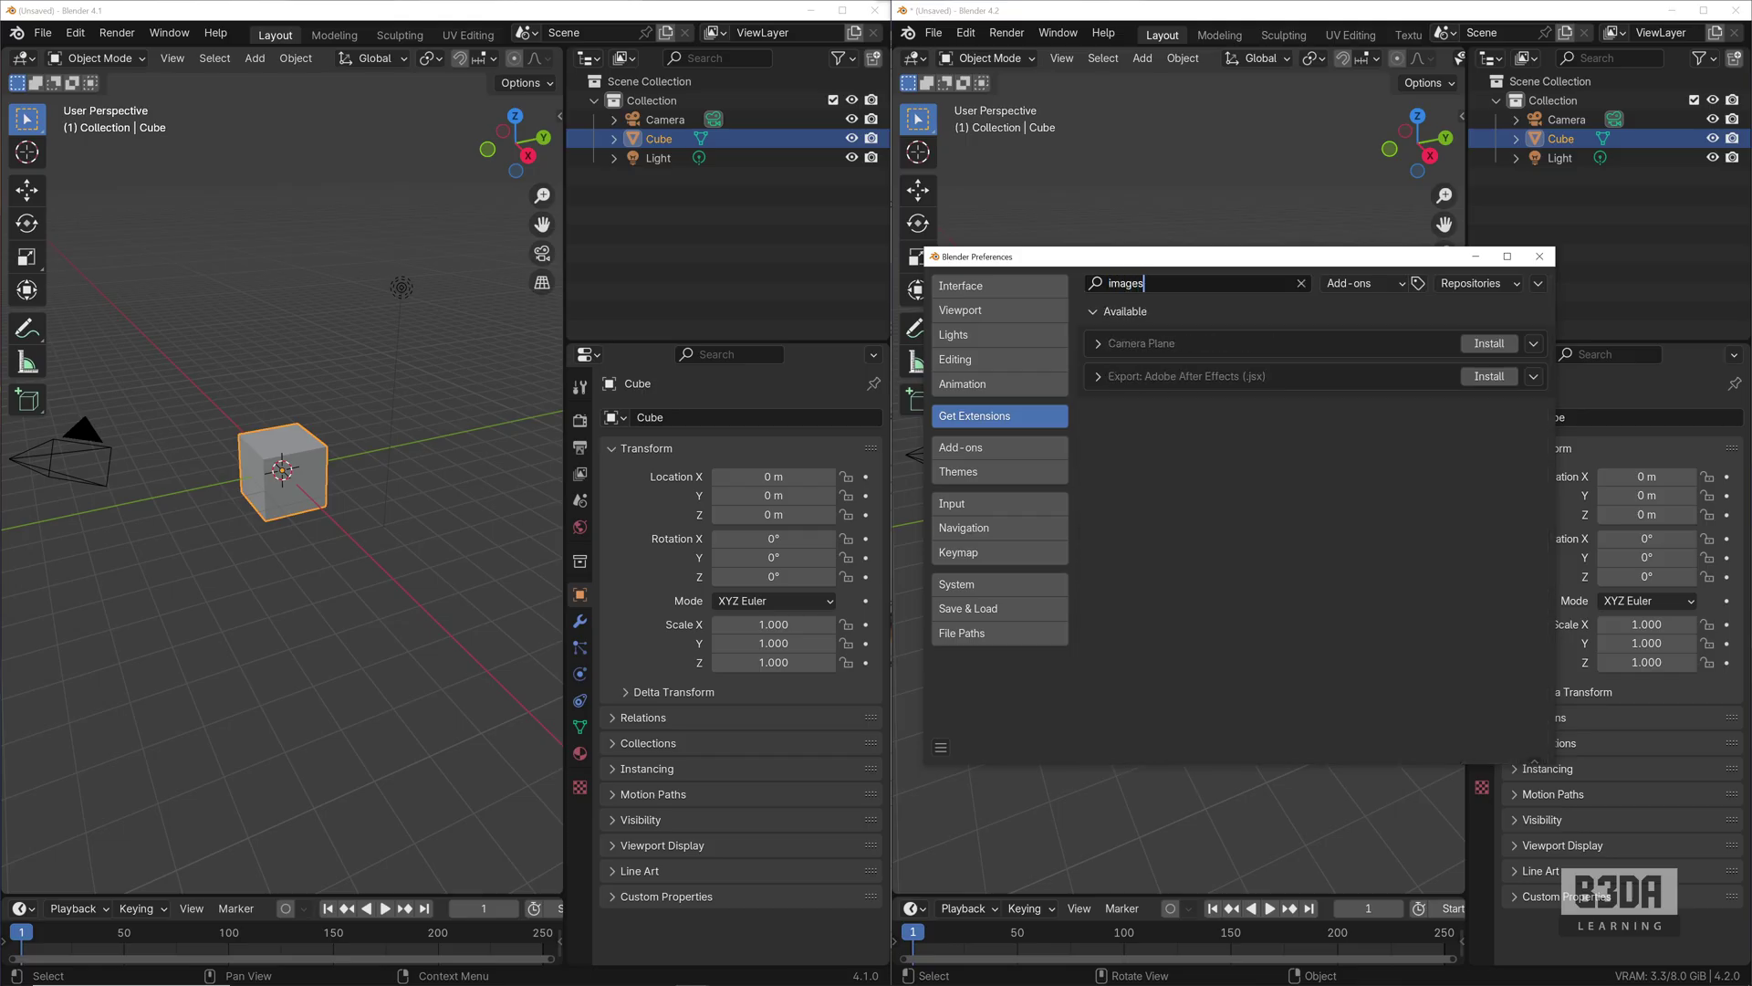
key("BackSpace")
key("BackSpace")
key("BackSpace")
key("BackSpace")
key("BackSpace")
key("BackSpace")
- Search the Blender Extensions website for 'images' and look through the results
key("Return")
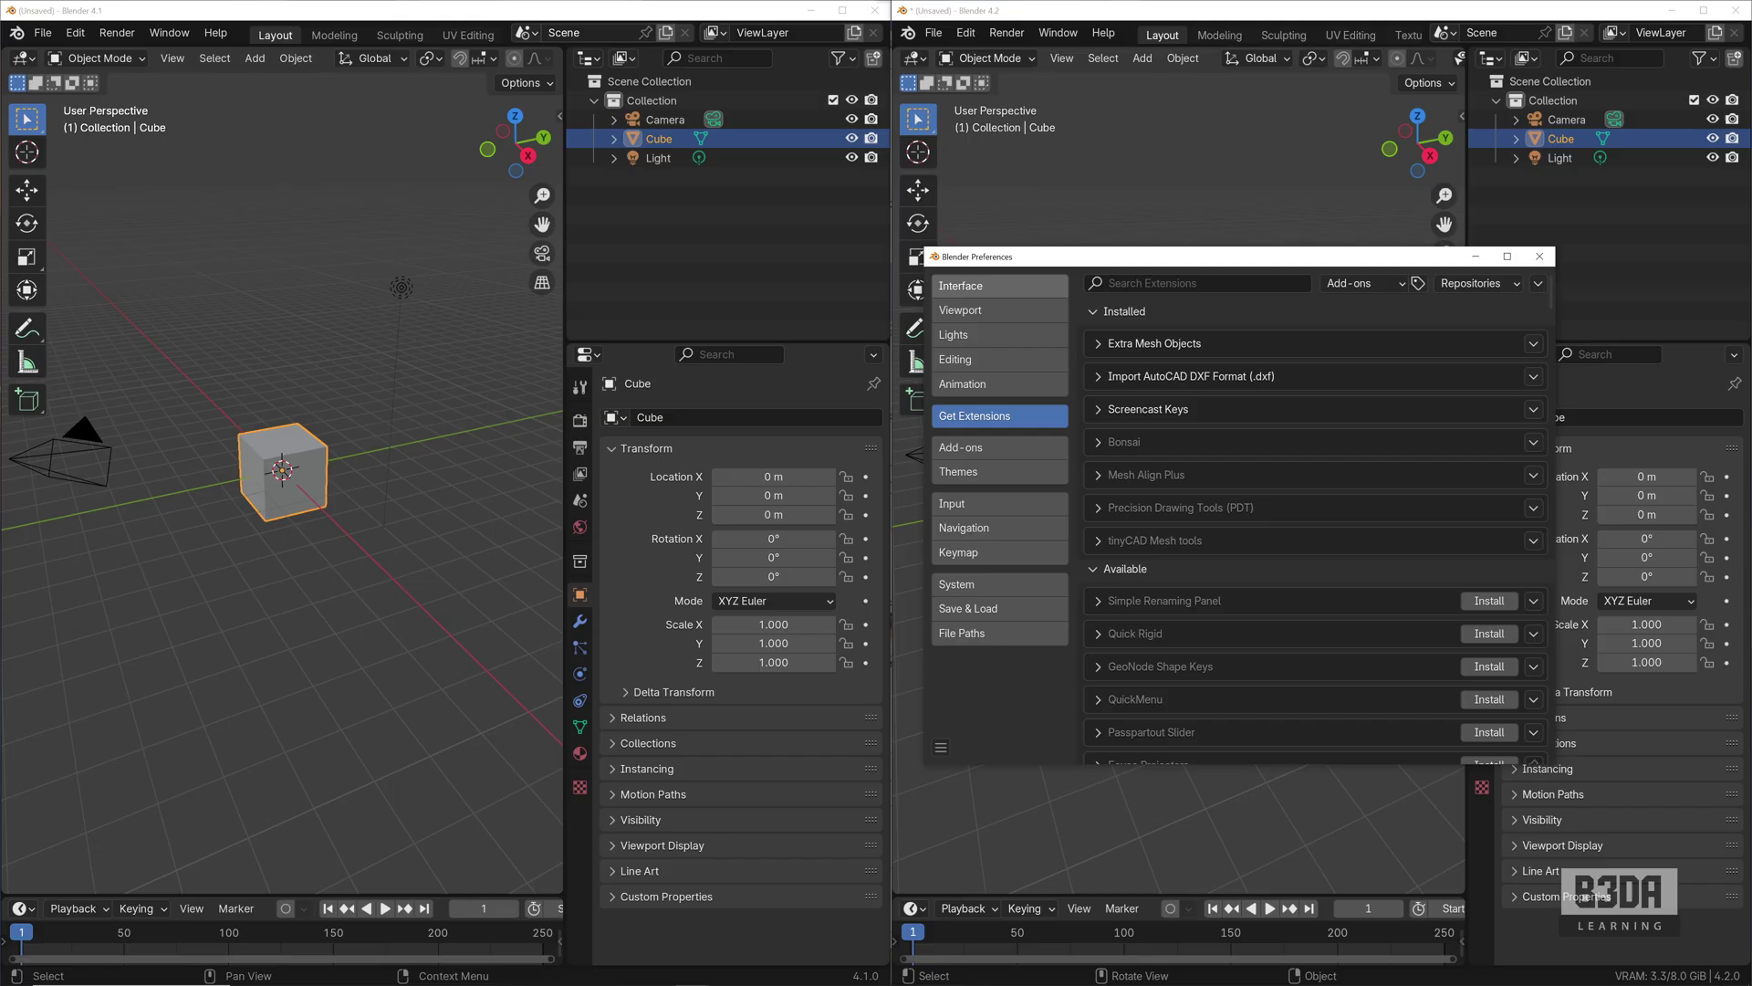
key("alt+Tab")
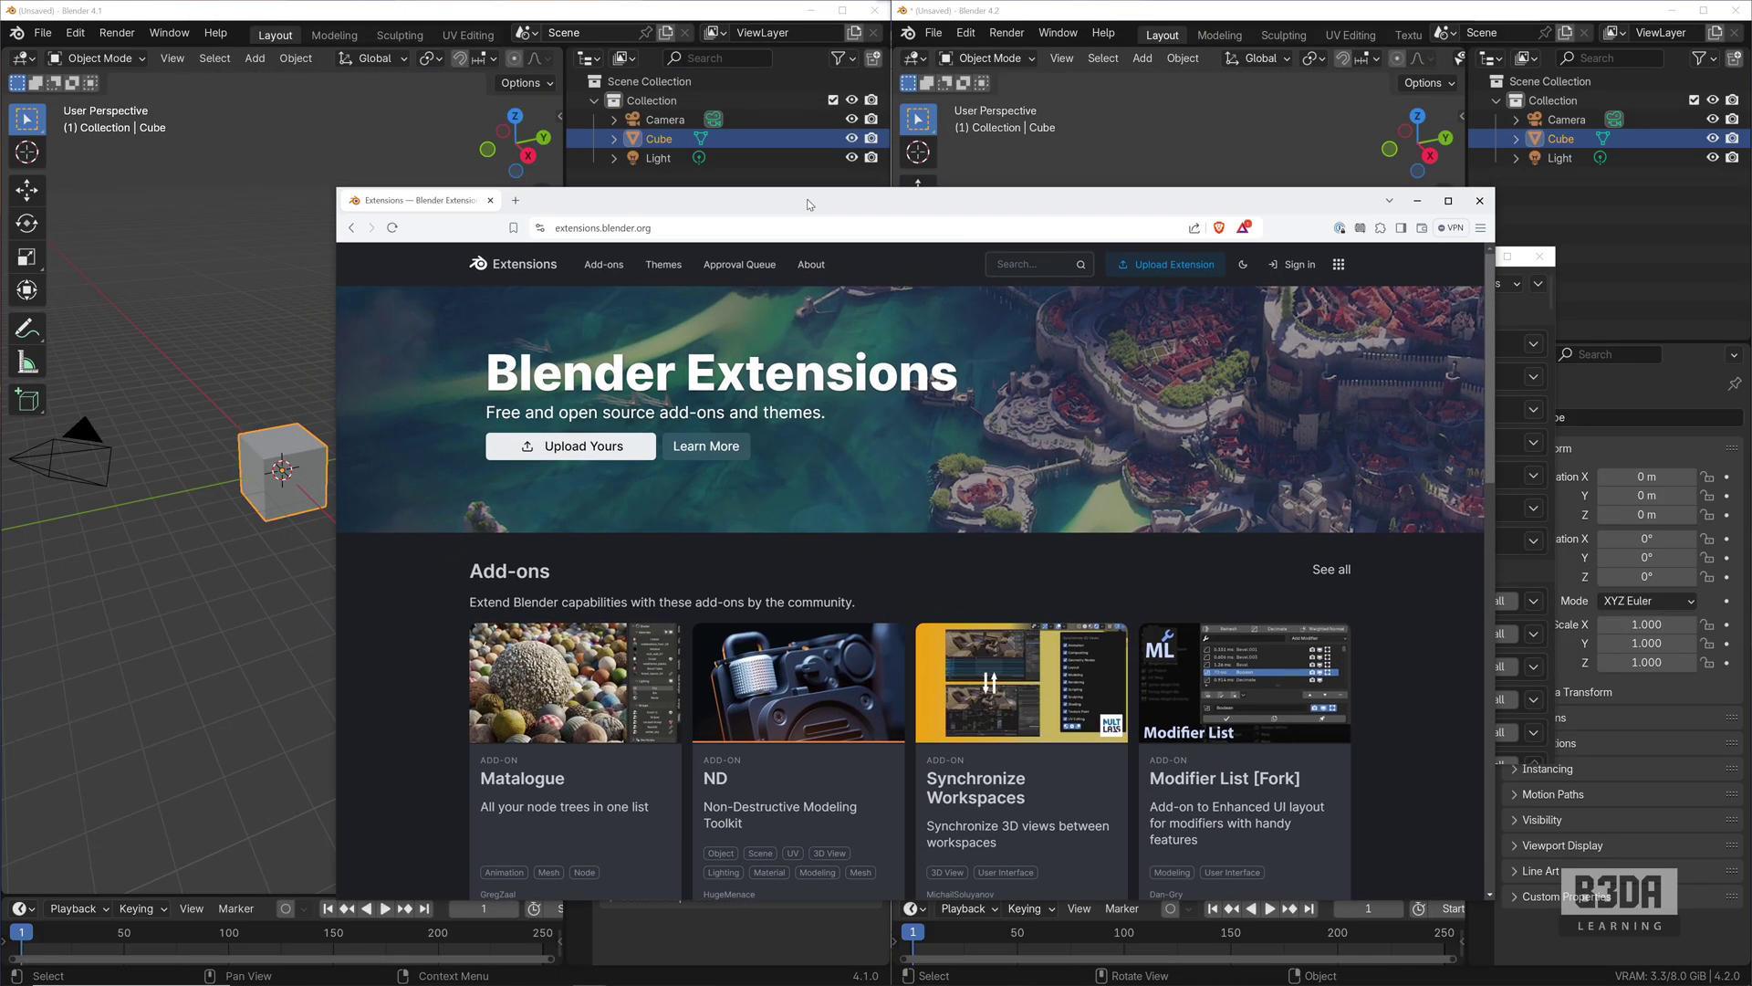
left_click(1031, 264)
type("image")
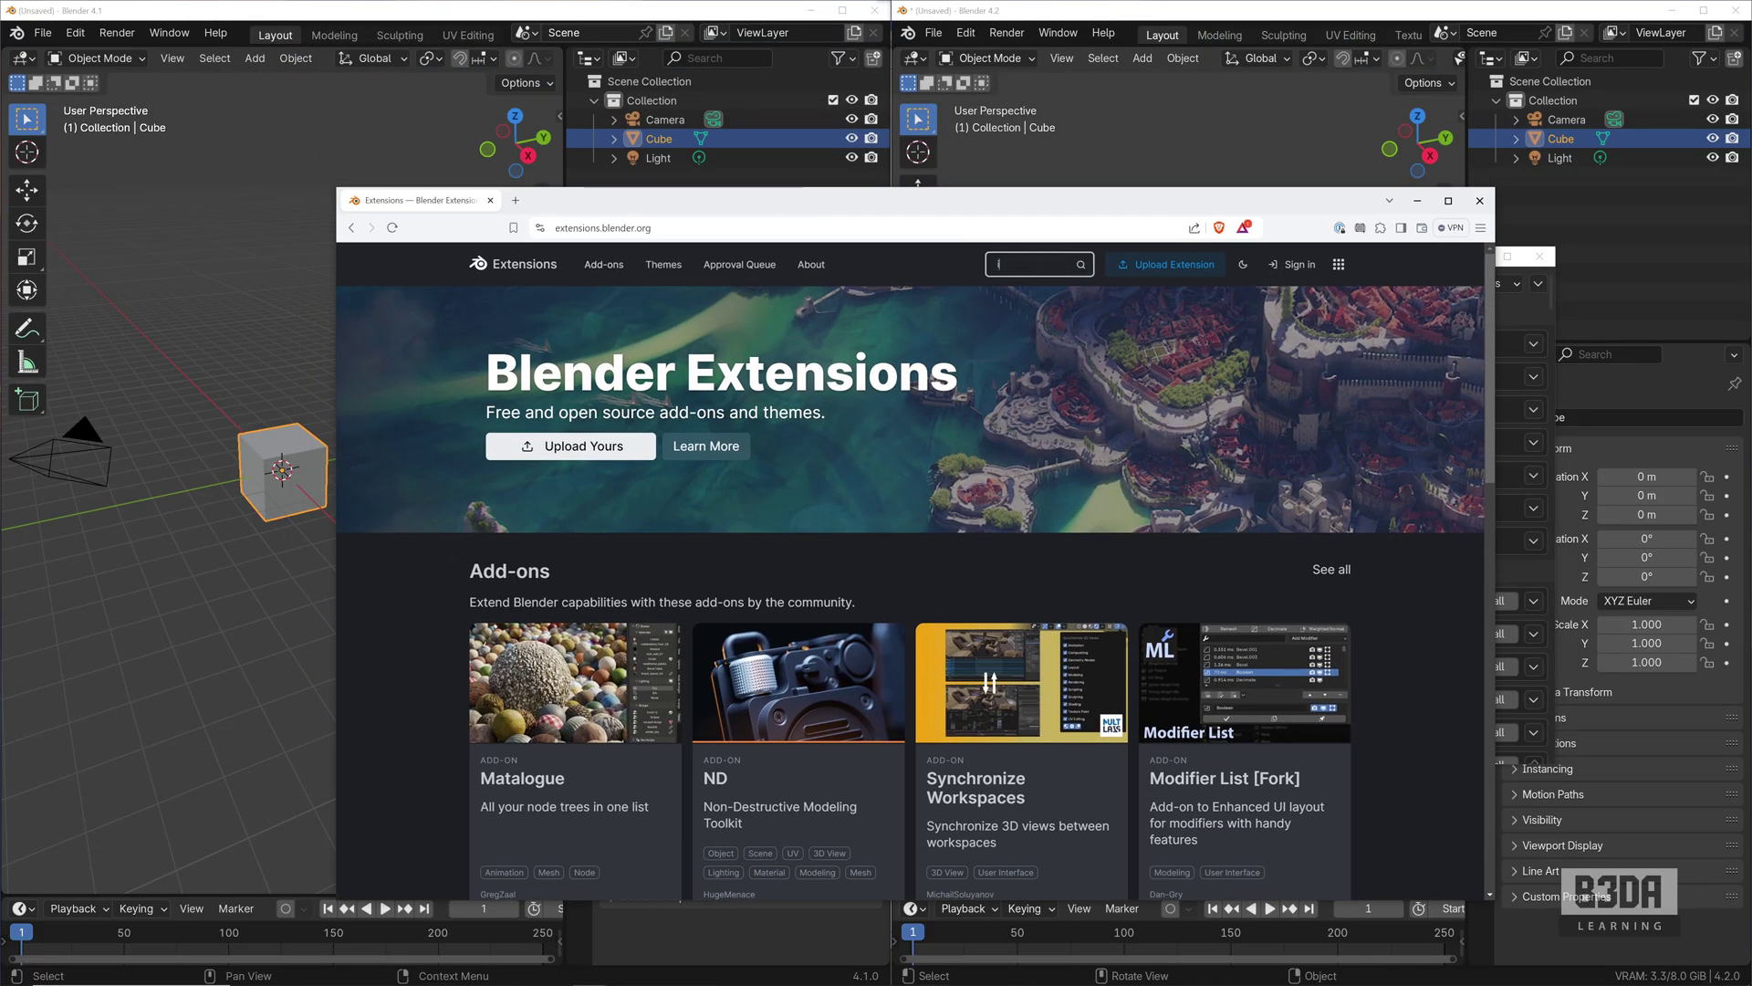
type("s")
key("Return")
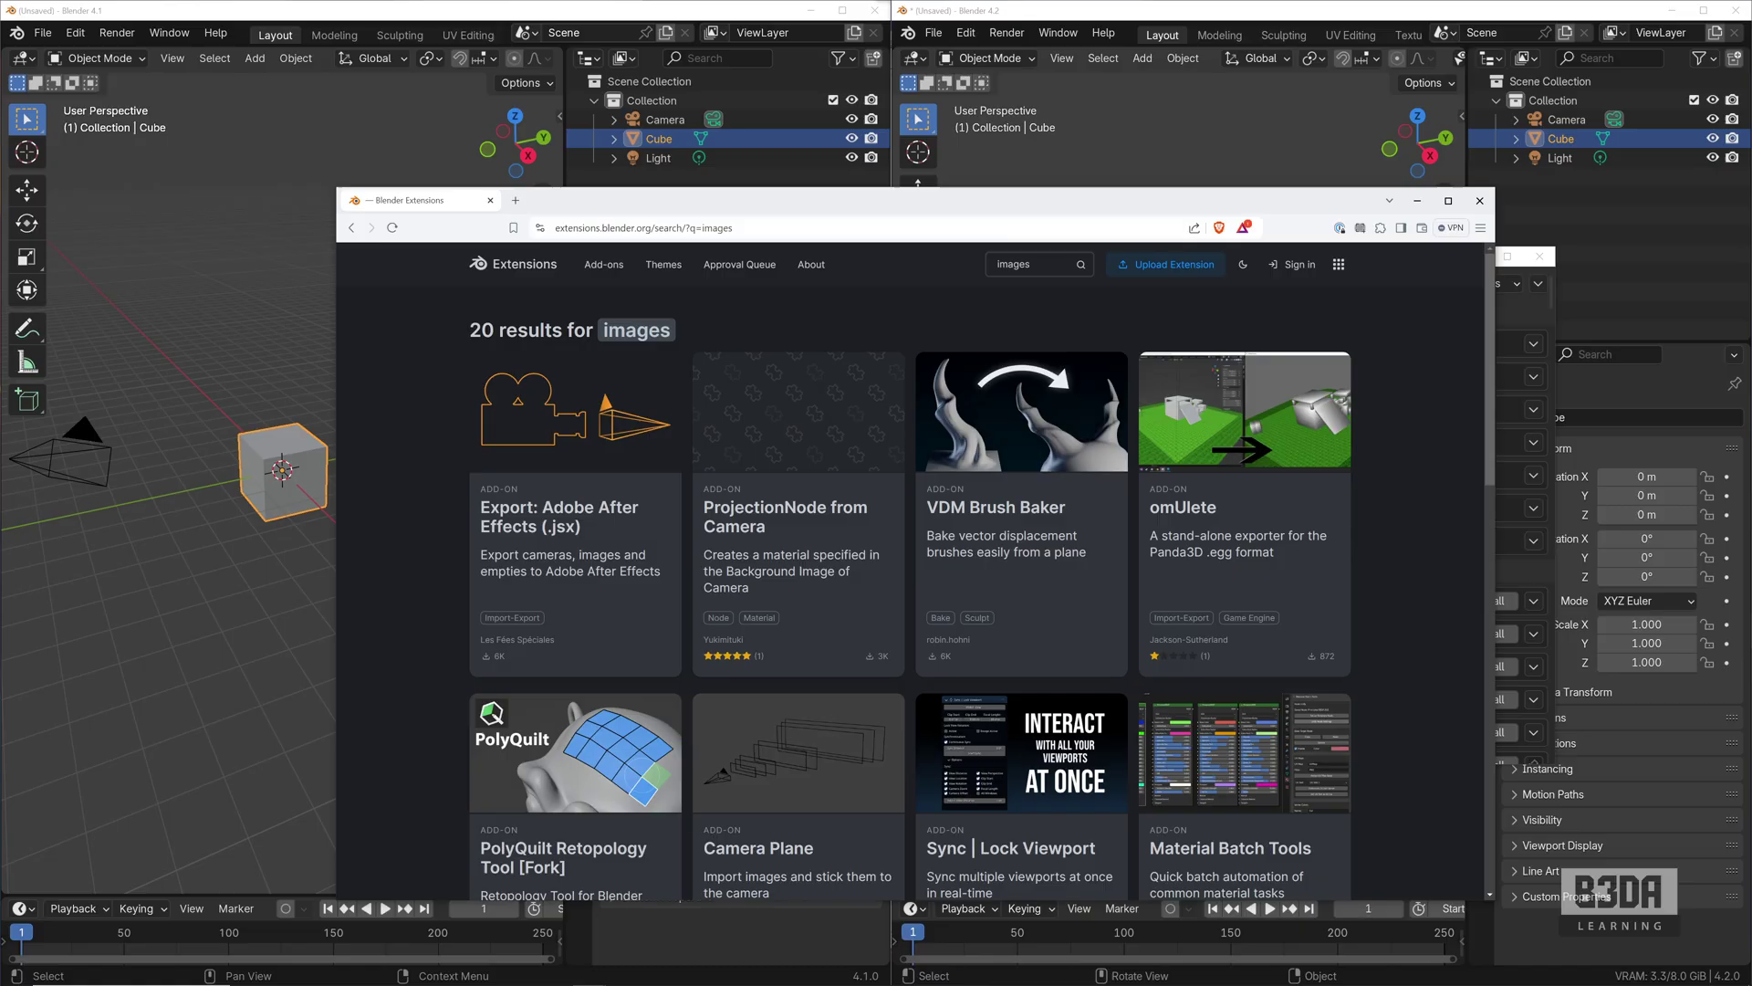
scroll(918, 497, "down", 10)
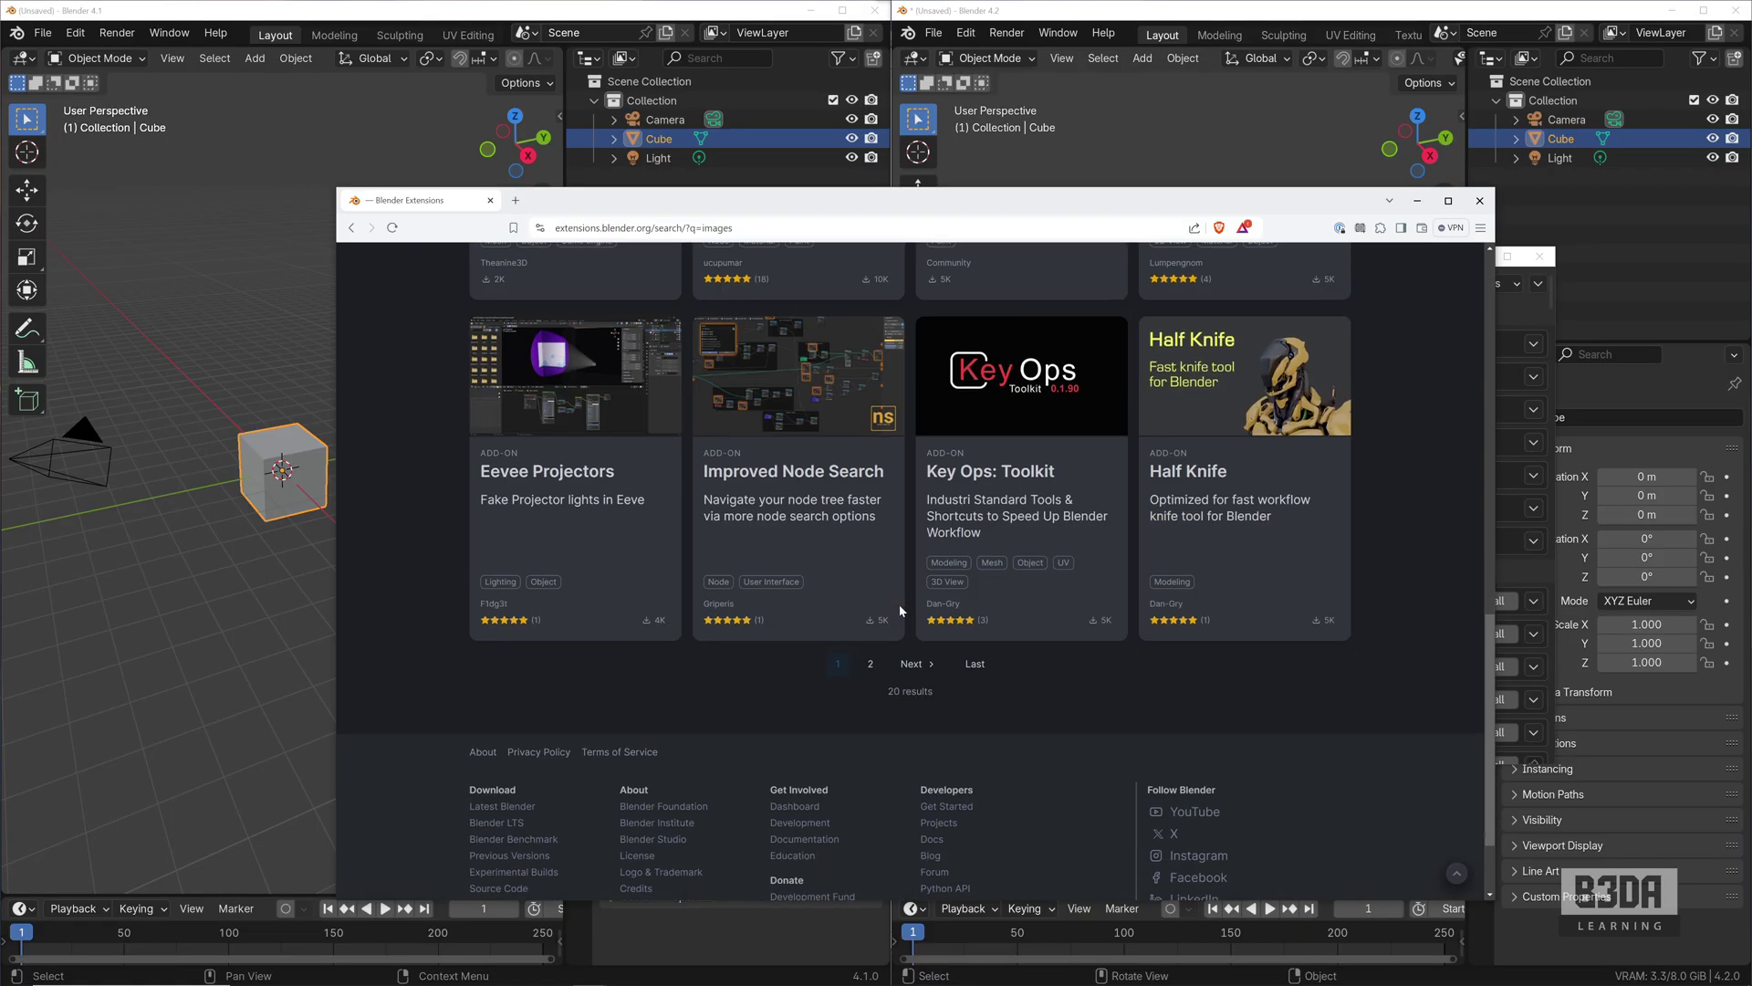
scroll(900, 610, "up", 10)
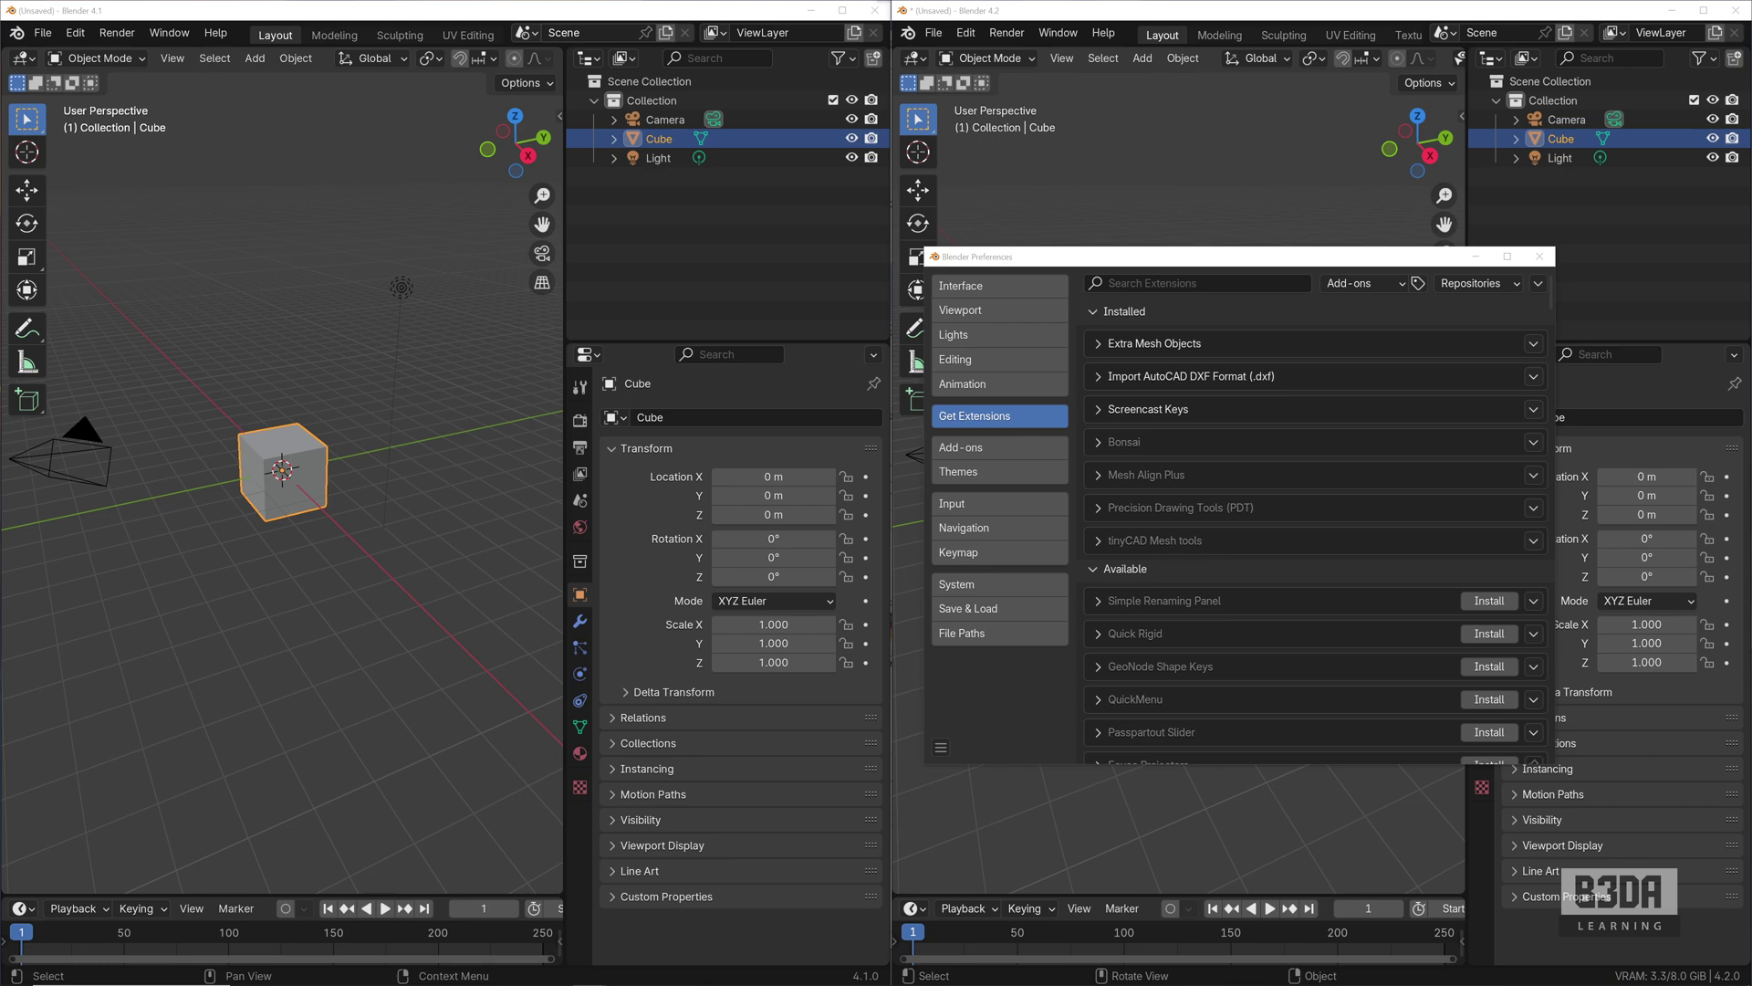
- Close Preferences, maximize the Blender 4.2 window, check the File menu's import options, and deselect everything
left_click(1540, 256)
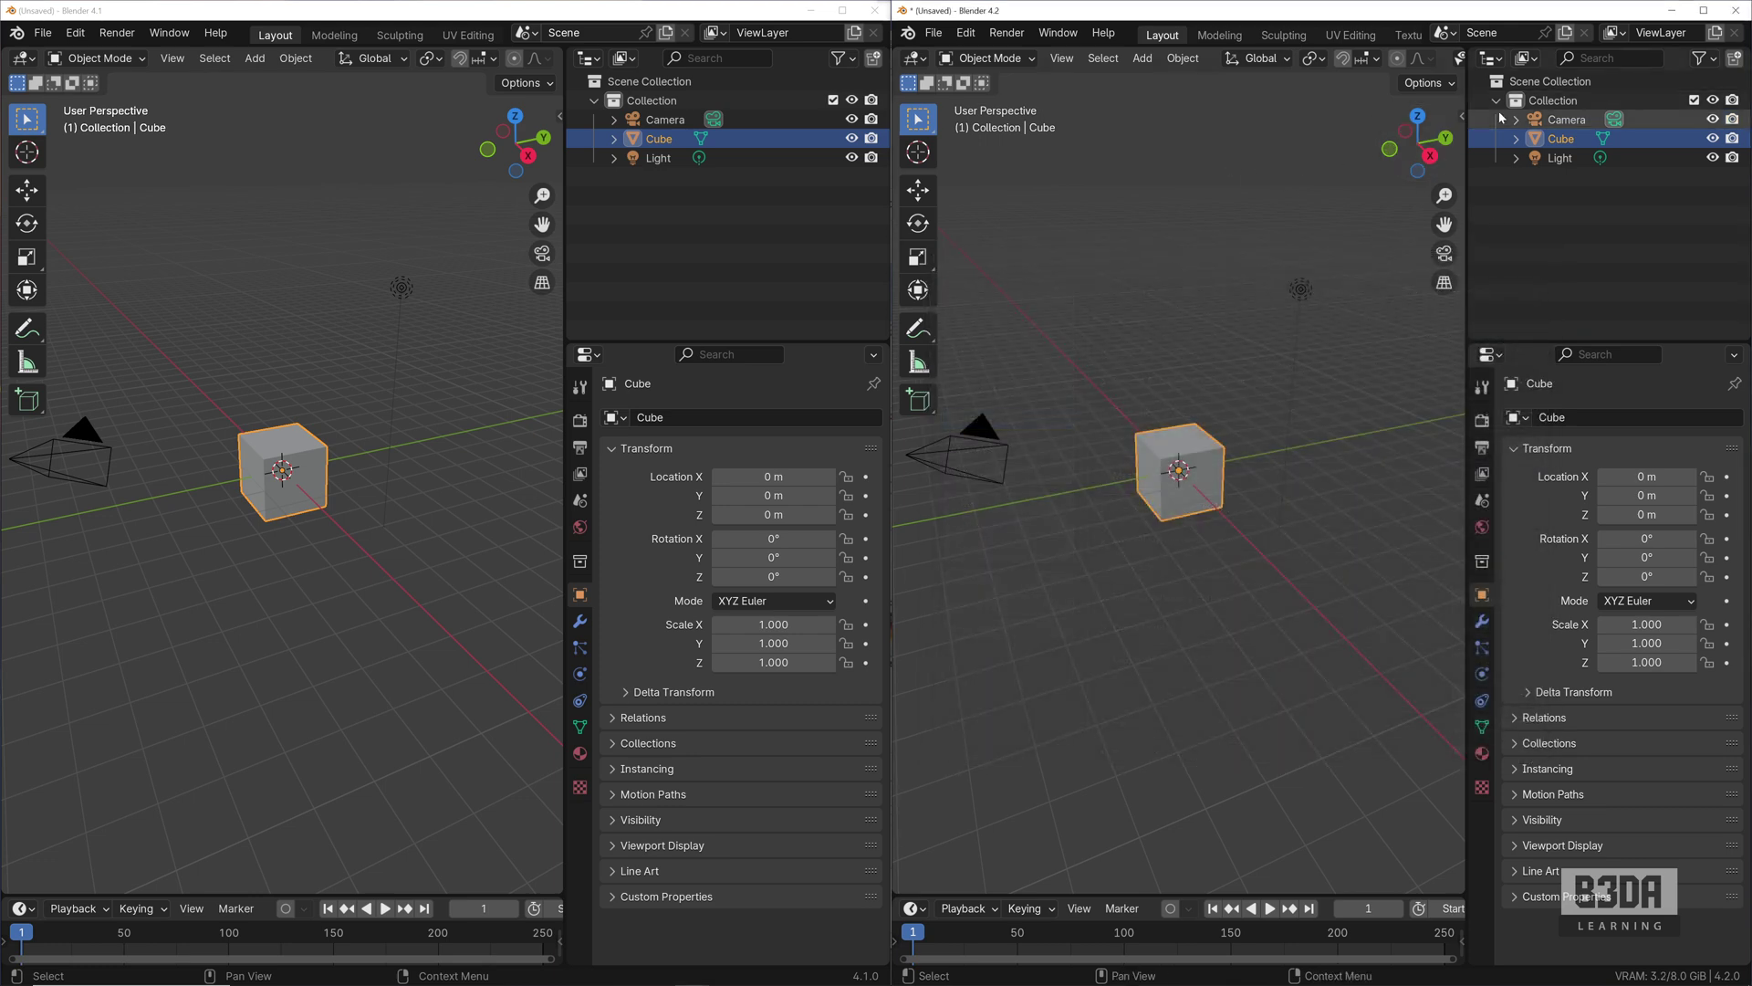
left_click(1703, 10)
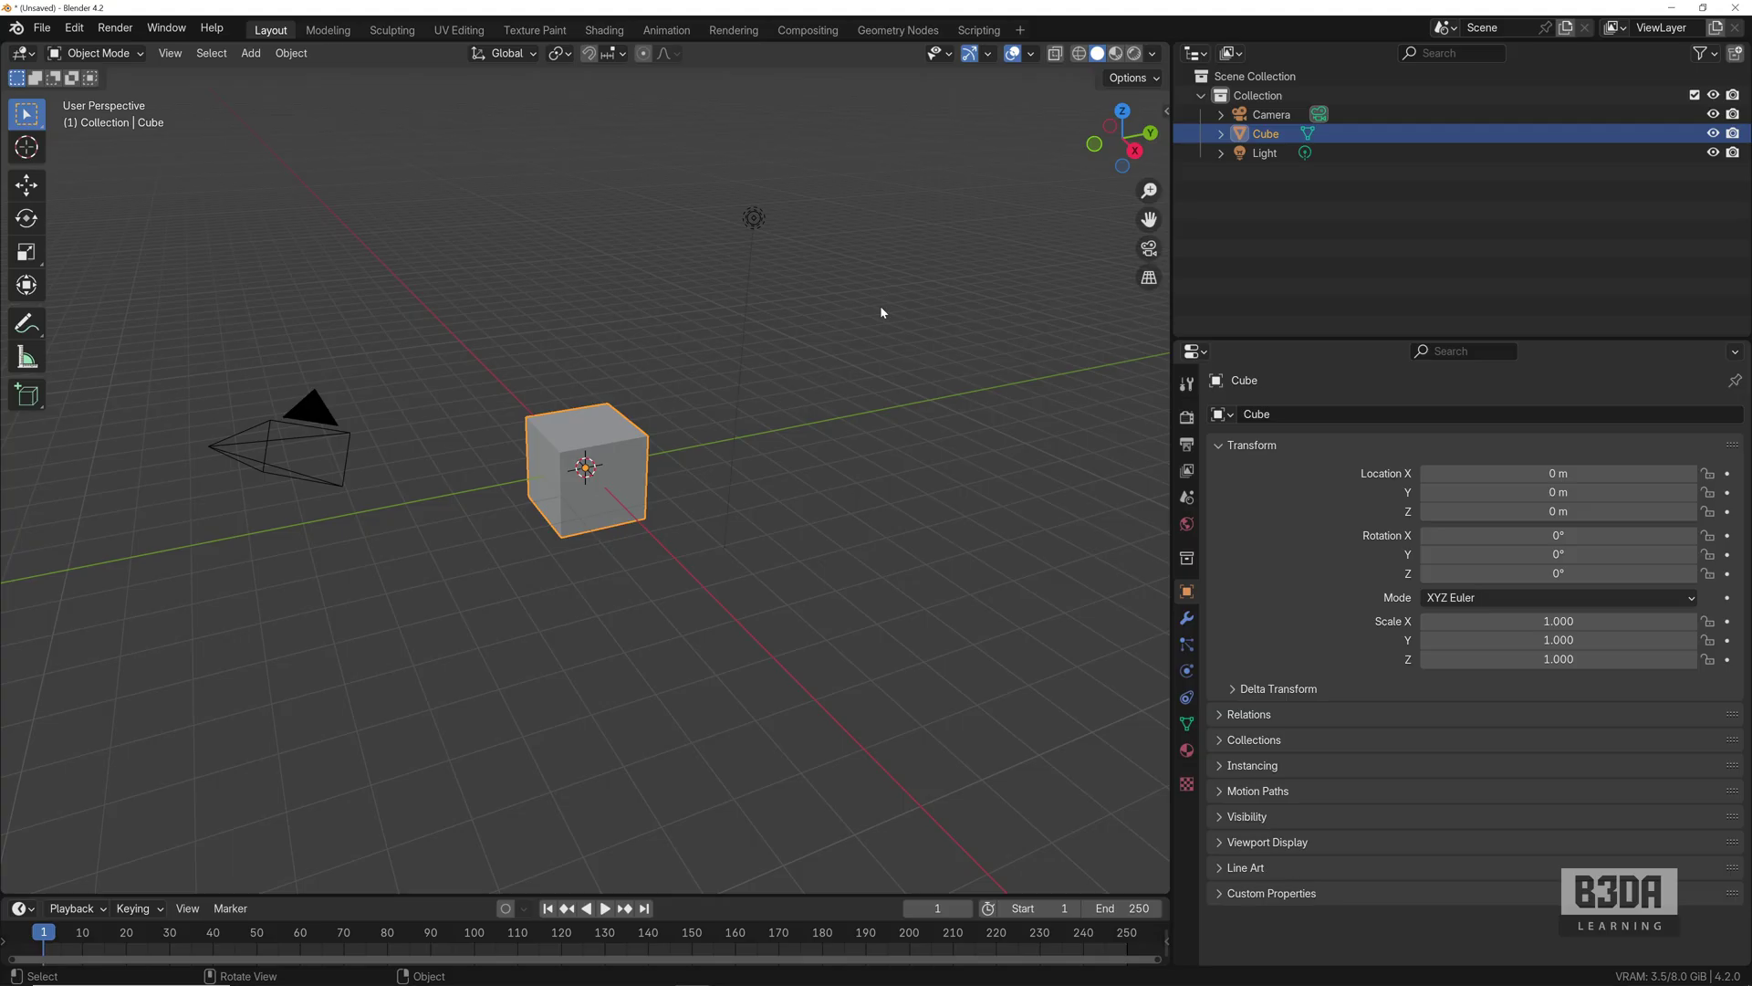
left_click(43, 28)
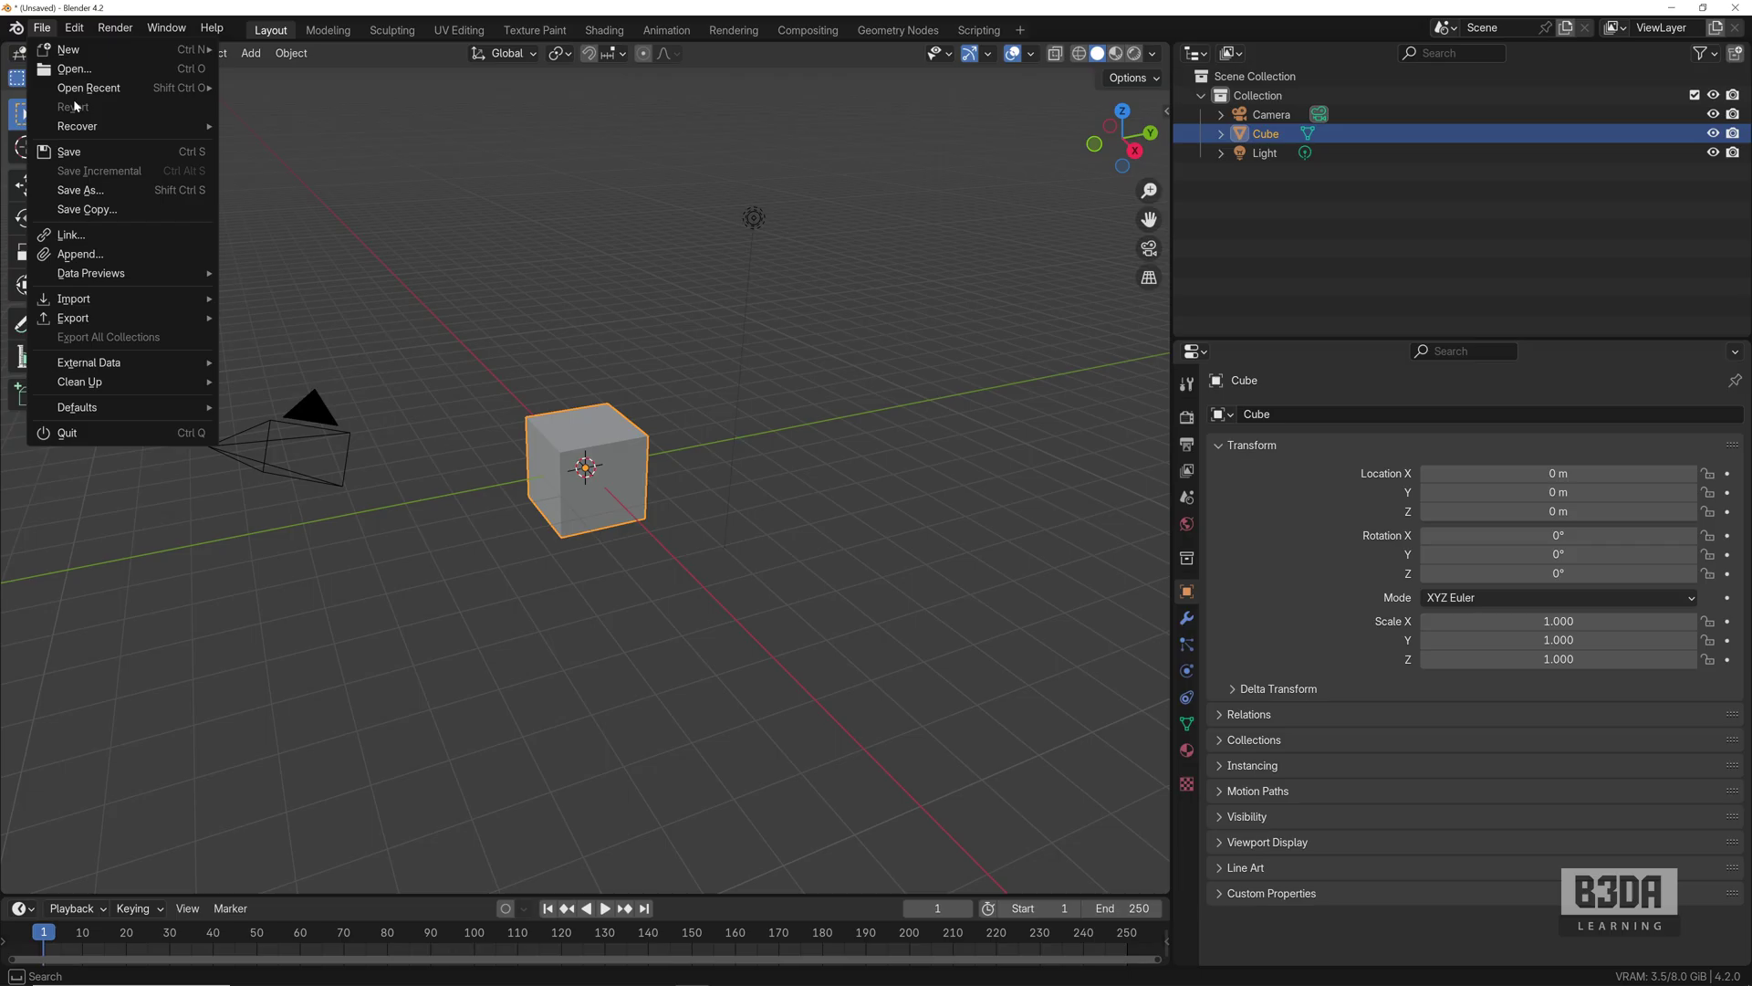
mouse_move(156, 301)
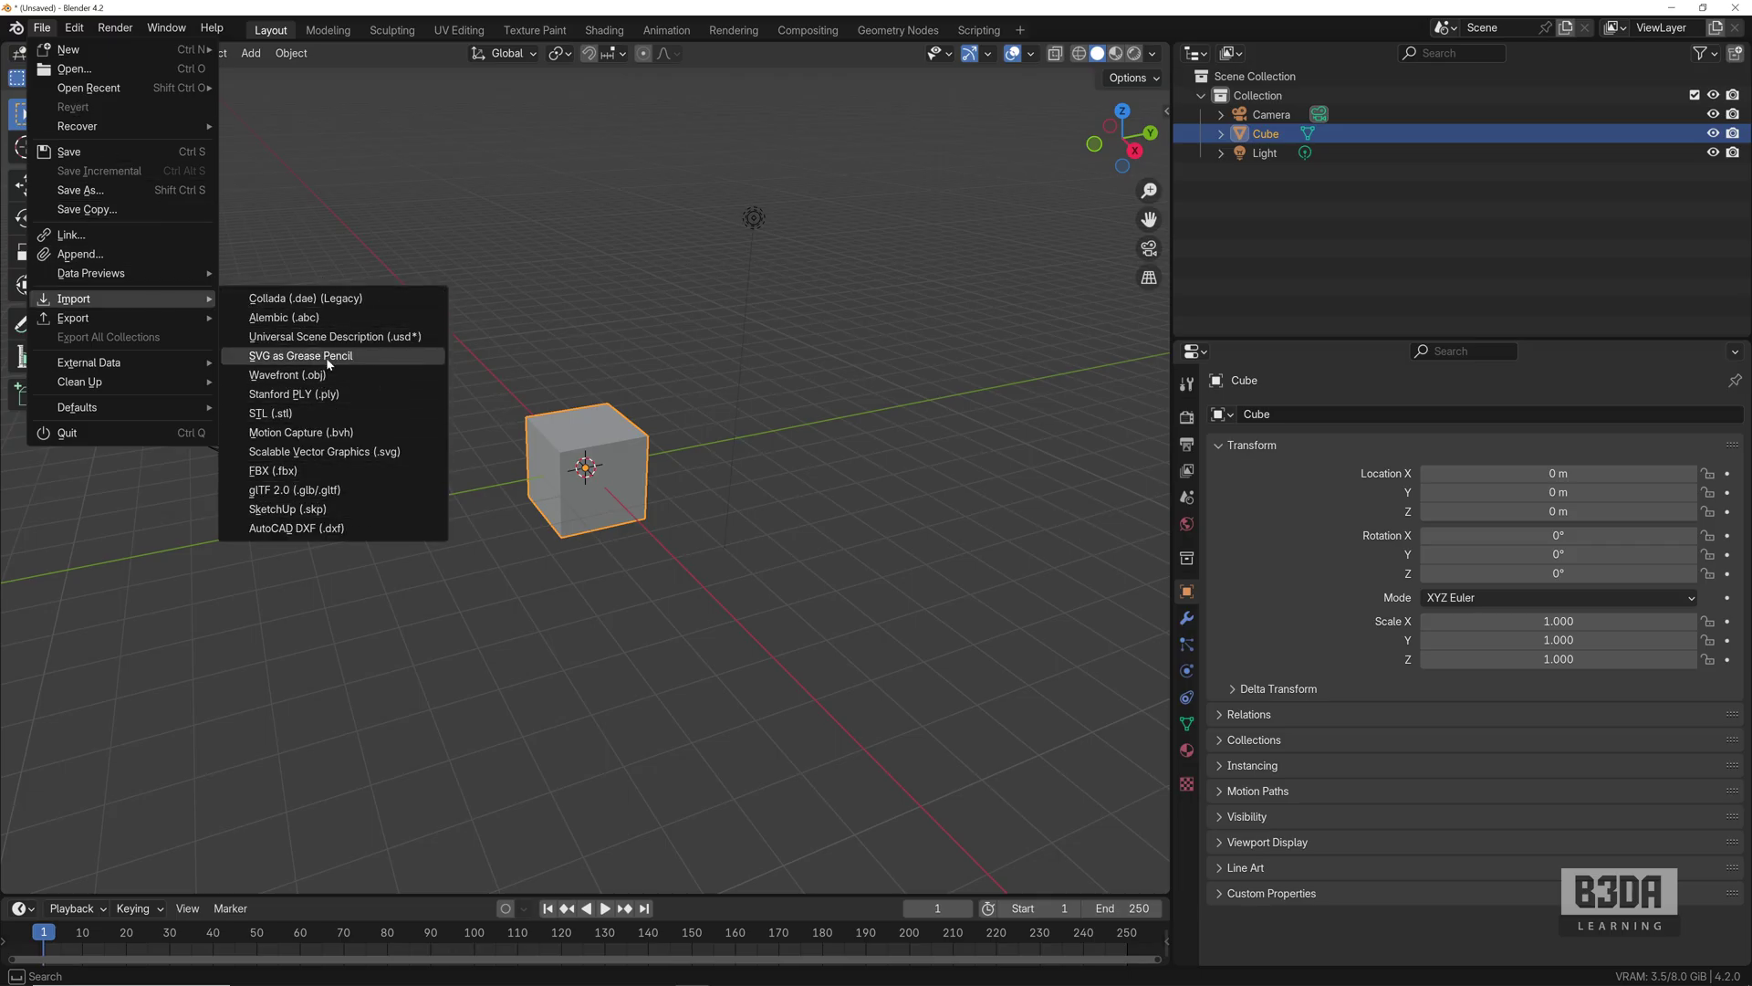
left_click(731, 304)
- Box-select and delete the default camera, cube and light, then bring up the Add menu's Image list
left_click_drag(835, 170, 133, 630)
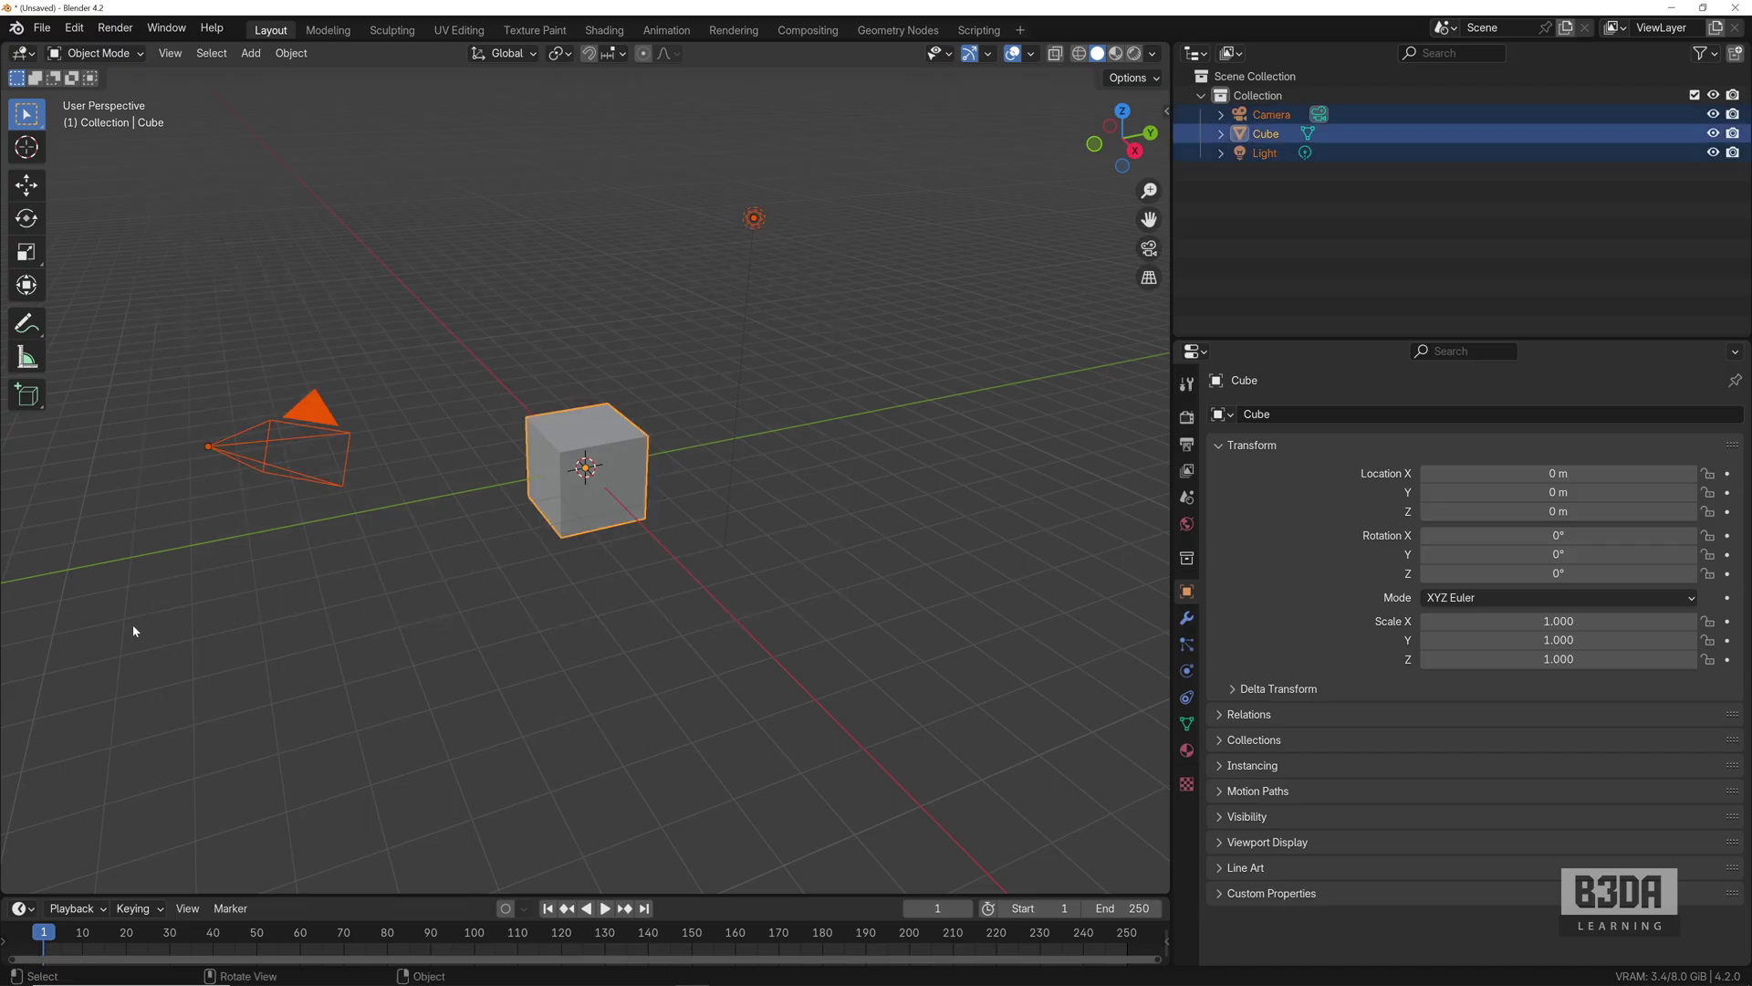
key("Delete")
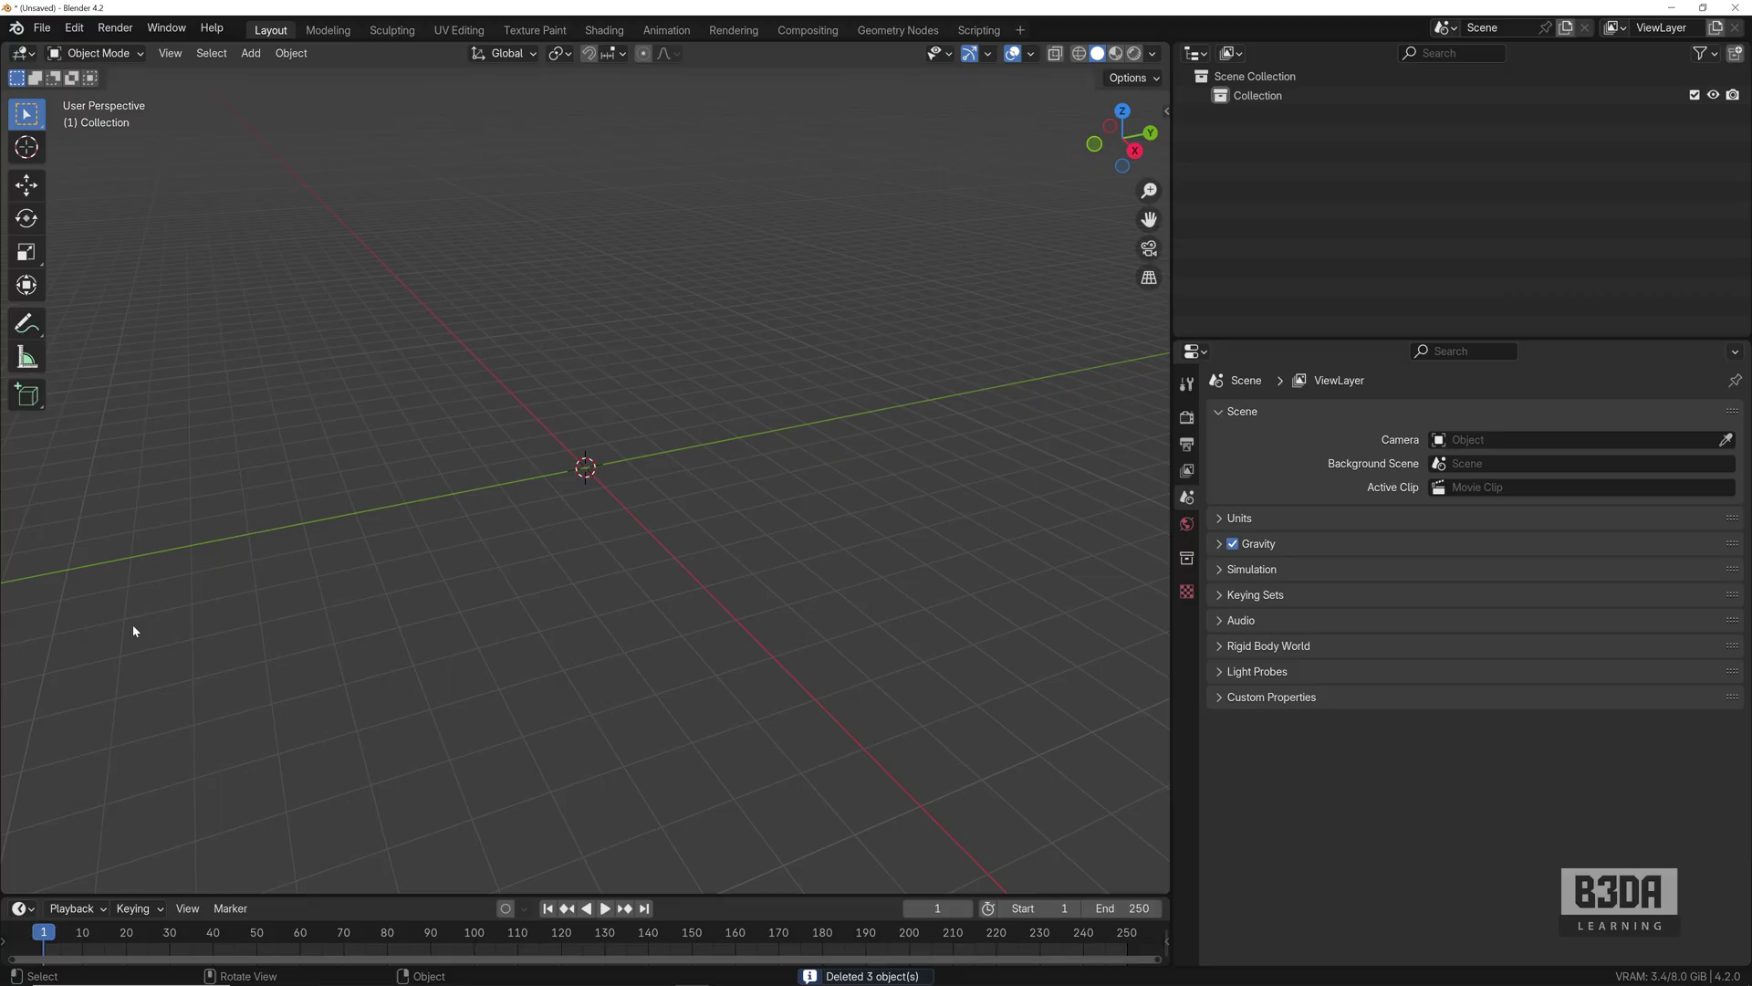
key("shift+a")
mouse_move(589, 351)
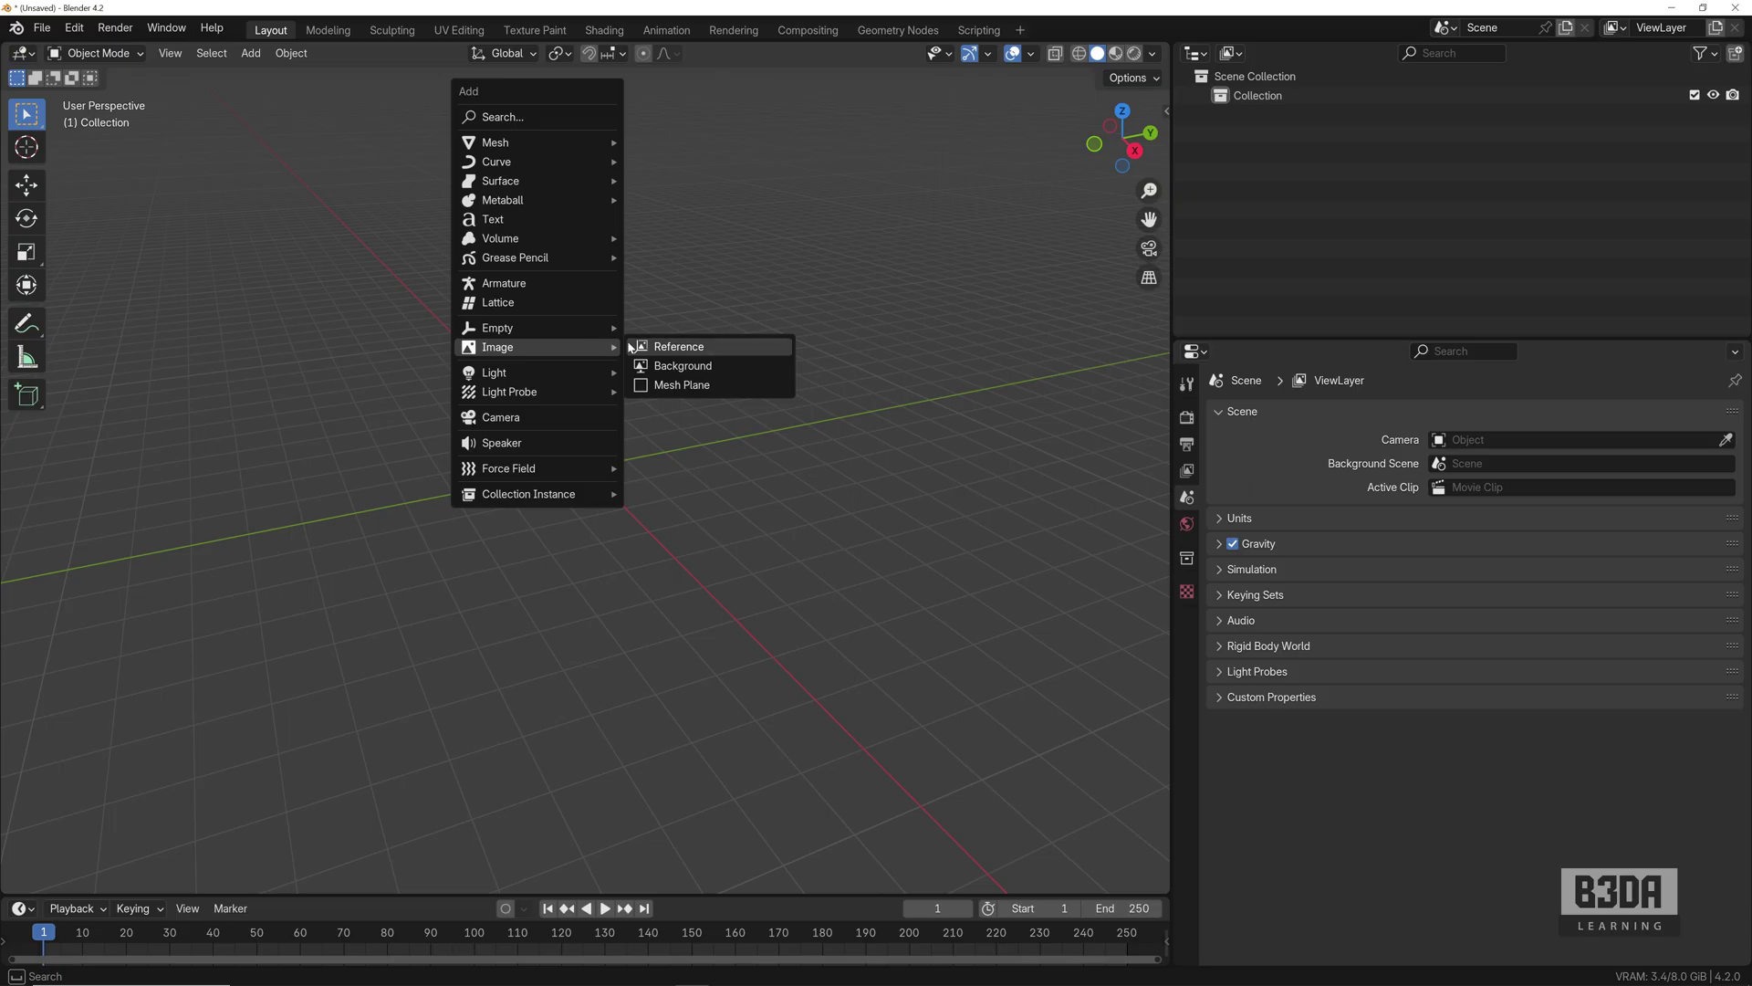
- Choose Add > Image > Mesh Plane and pick 07.png in the widened file browser
left_click(713, 386)
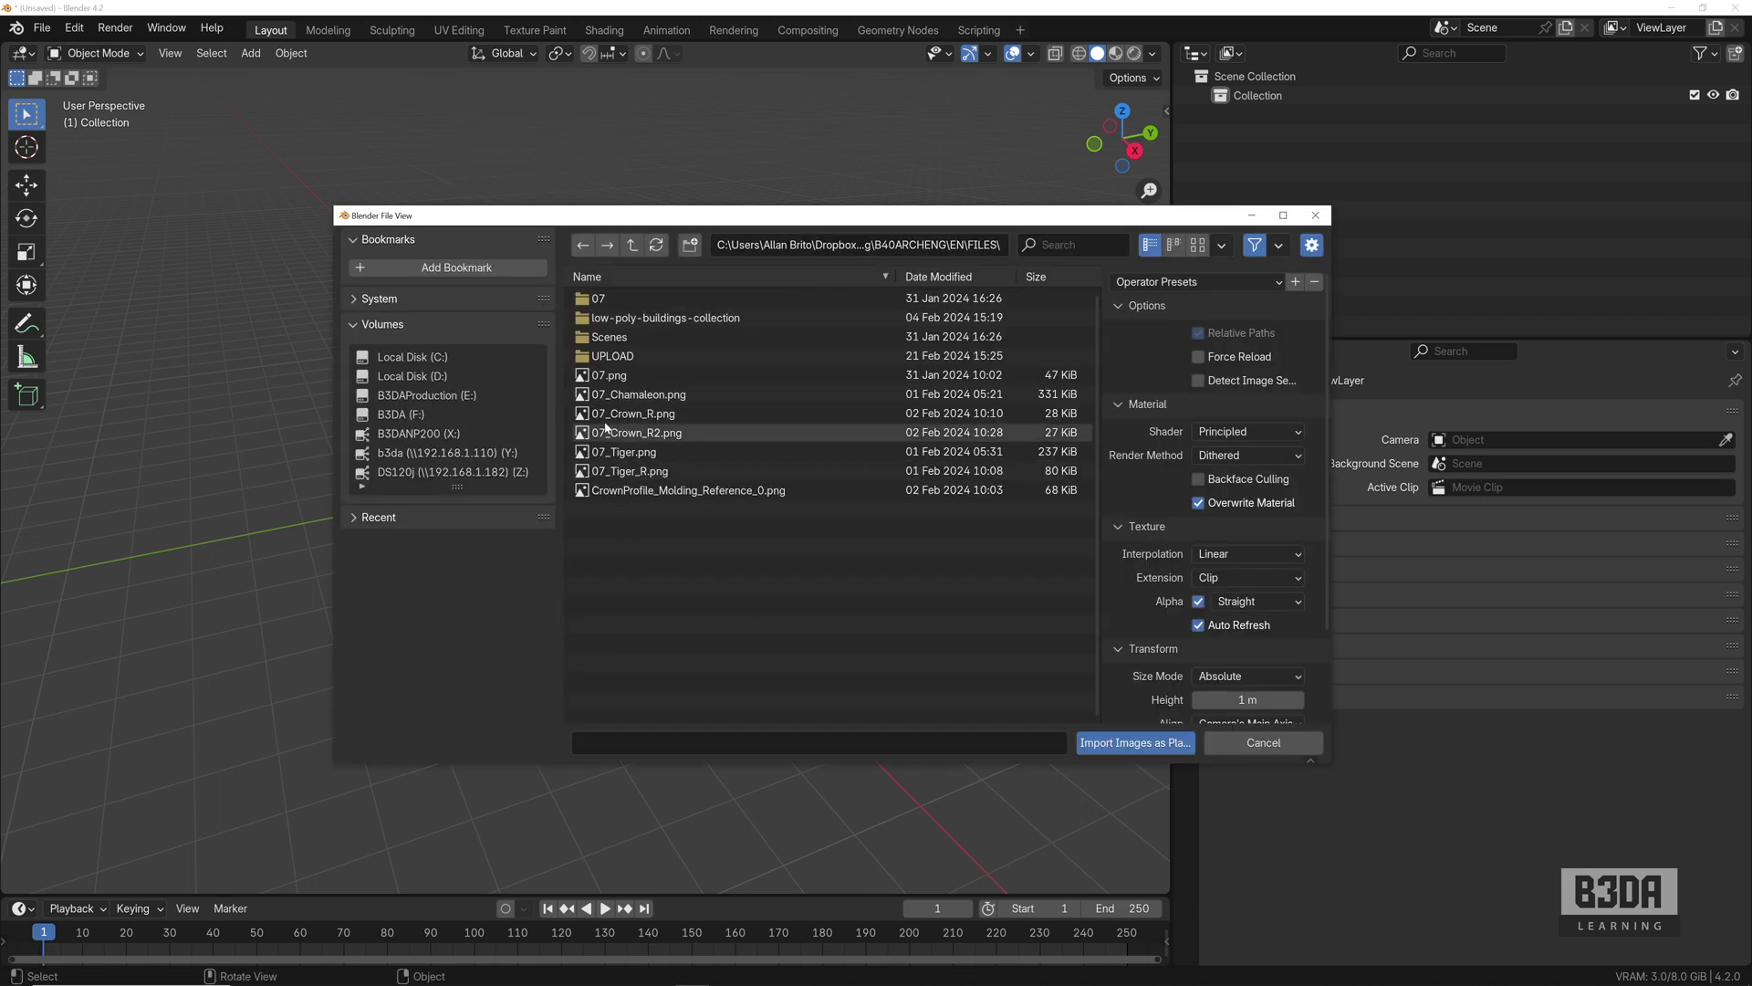
left_click(616, 377)
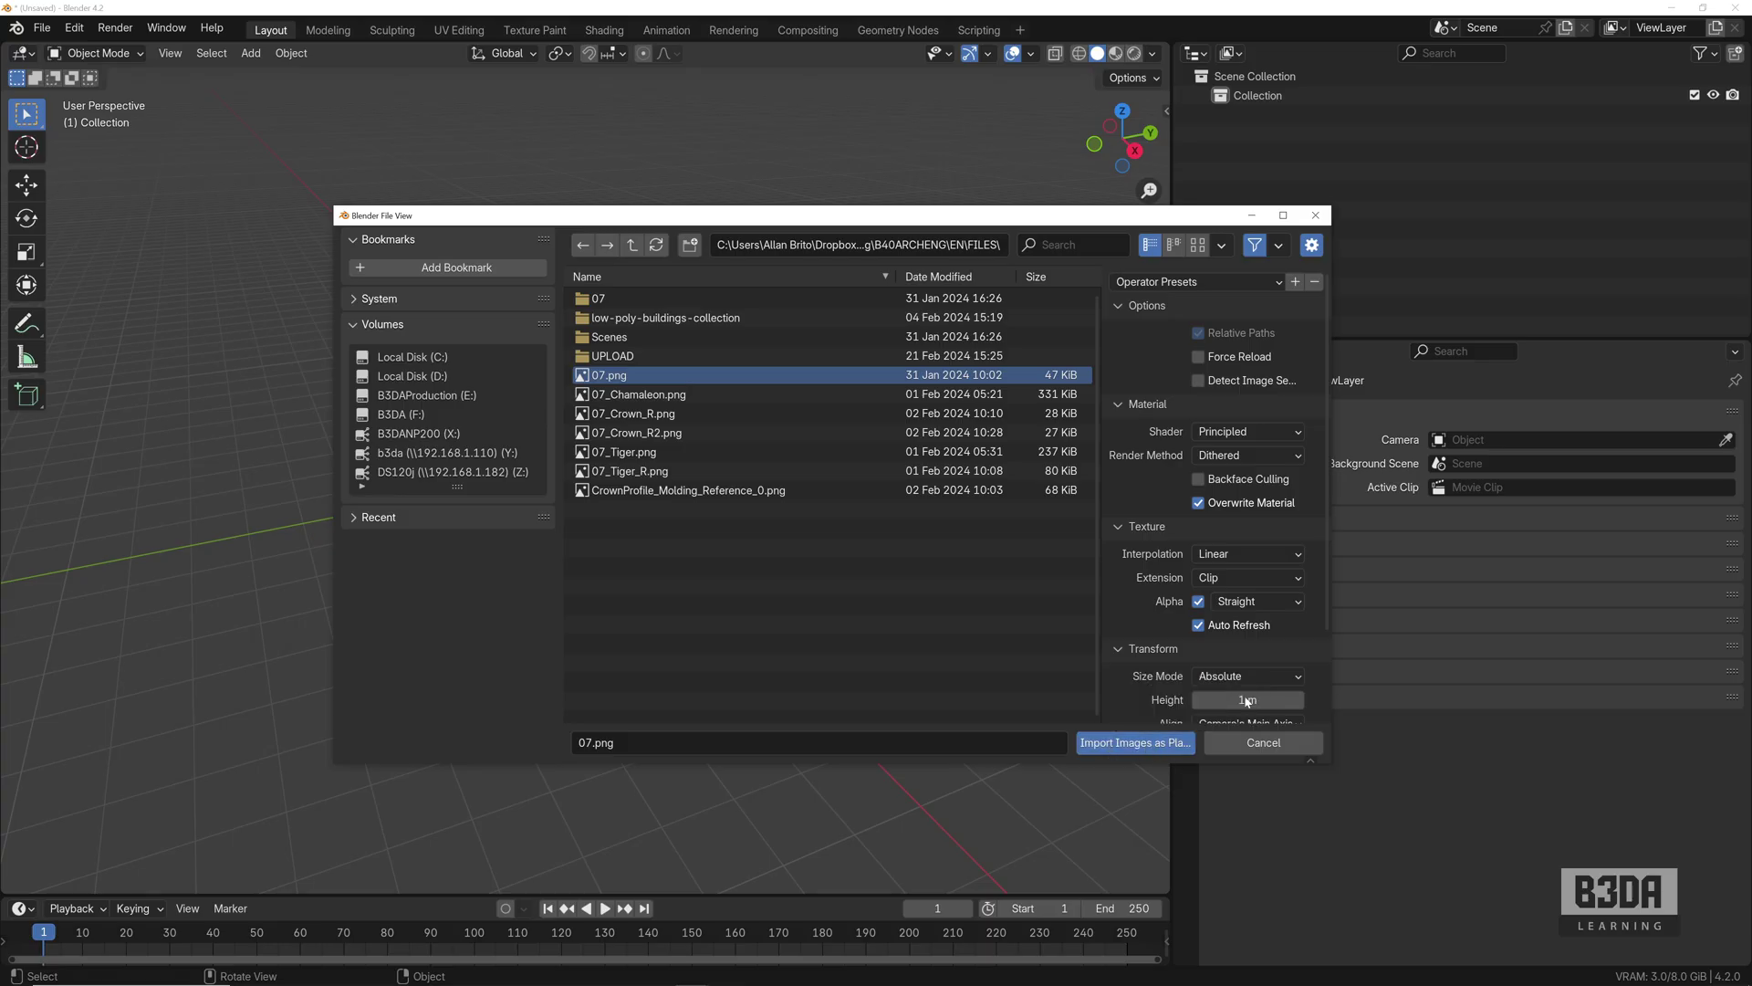
mouse_move(1338, 685)
left_mouse_down()
mouse_move(1552, 681)
mouse_move(1341, 679)
left_mouse_up()
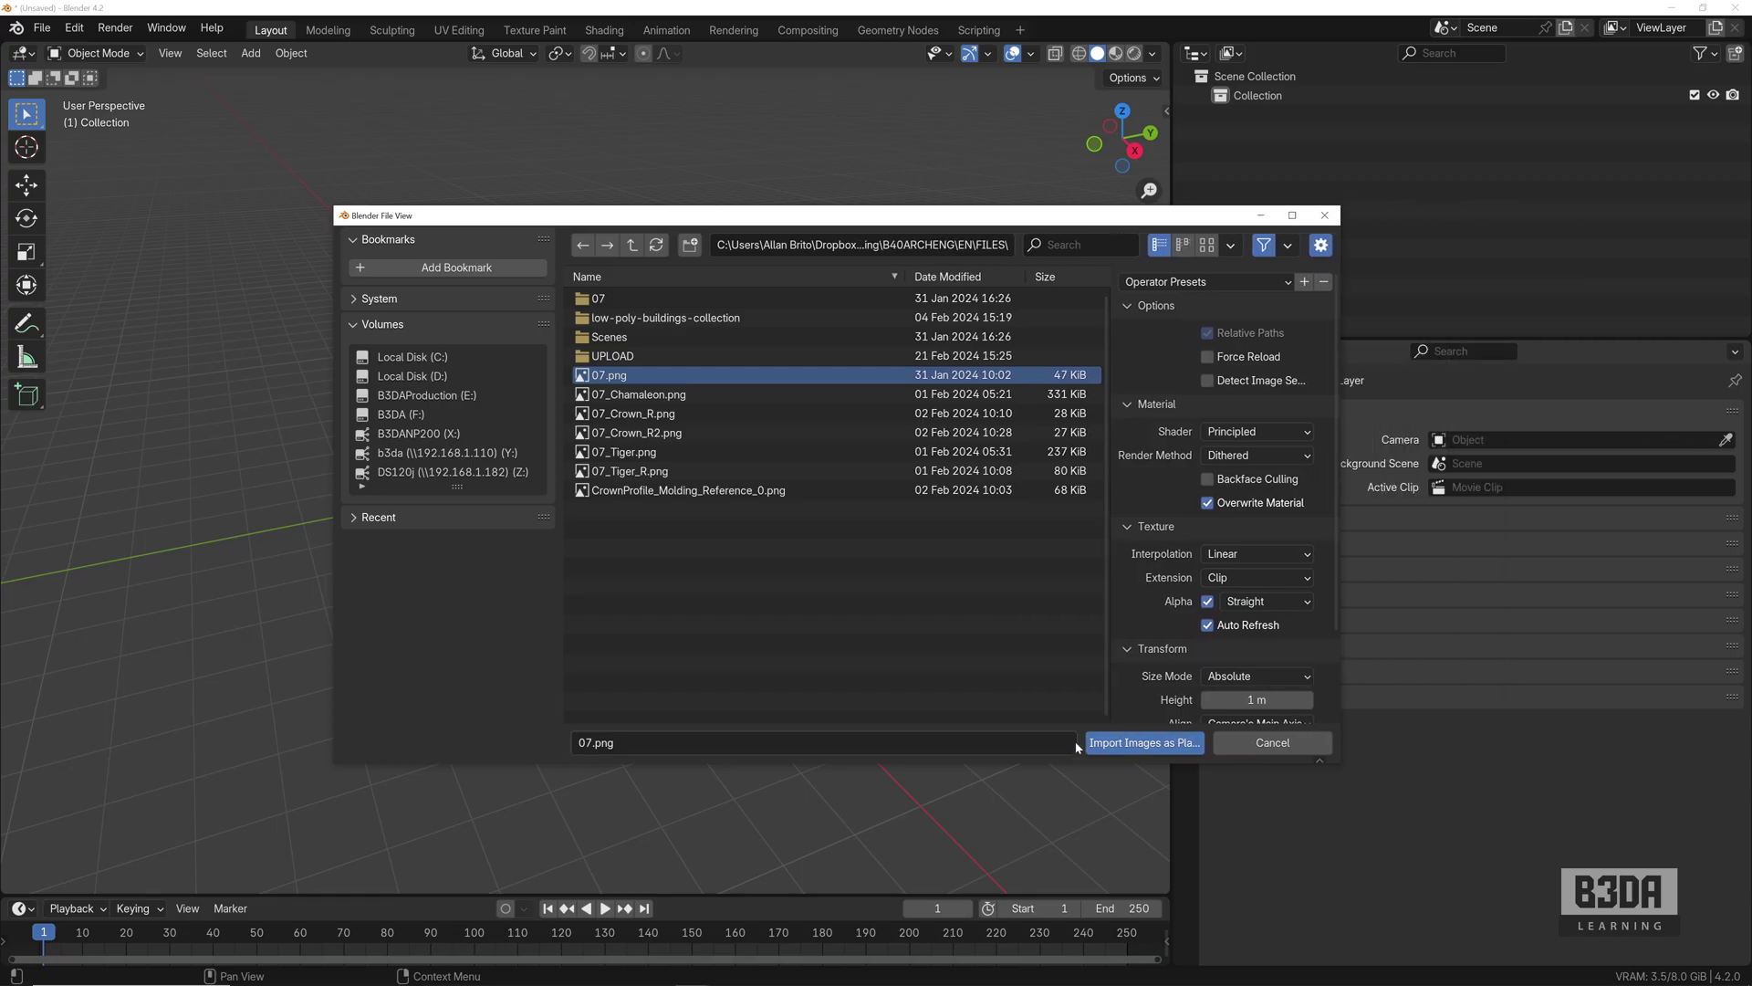
- Import 07.png as a plane, show it in Material Preview, and switch to top orthographic view
left_click(1143, 743)
middle_click_drag(685, 469, 681, 571)
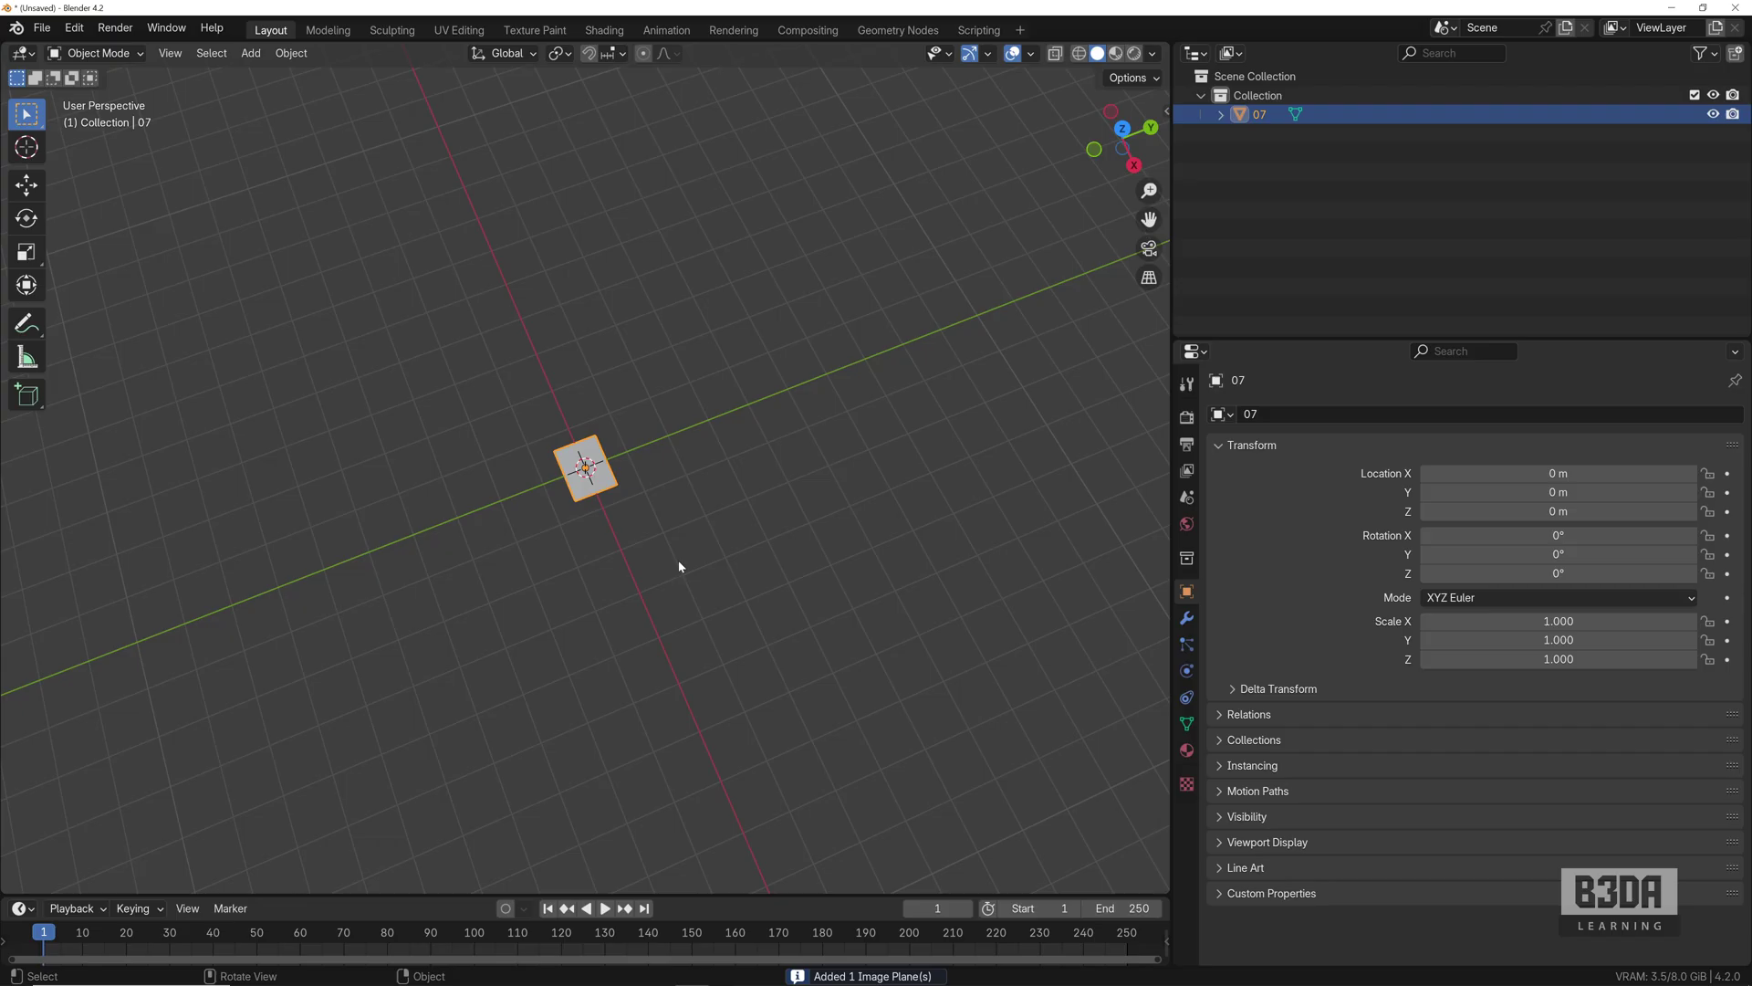
scroll(673, 544, "up", 5)
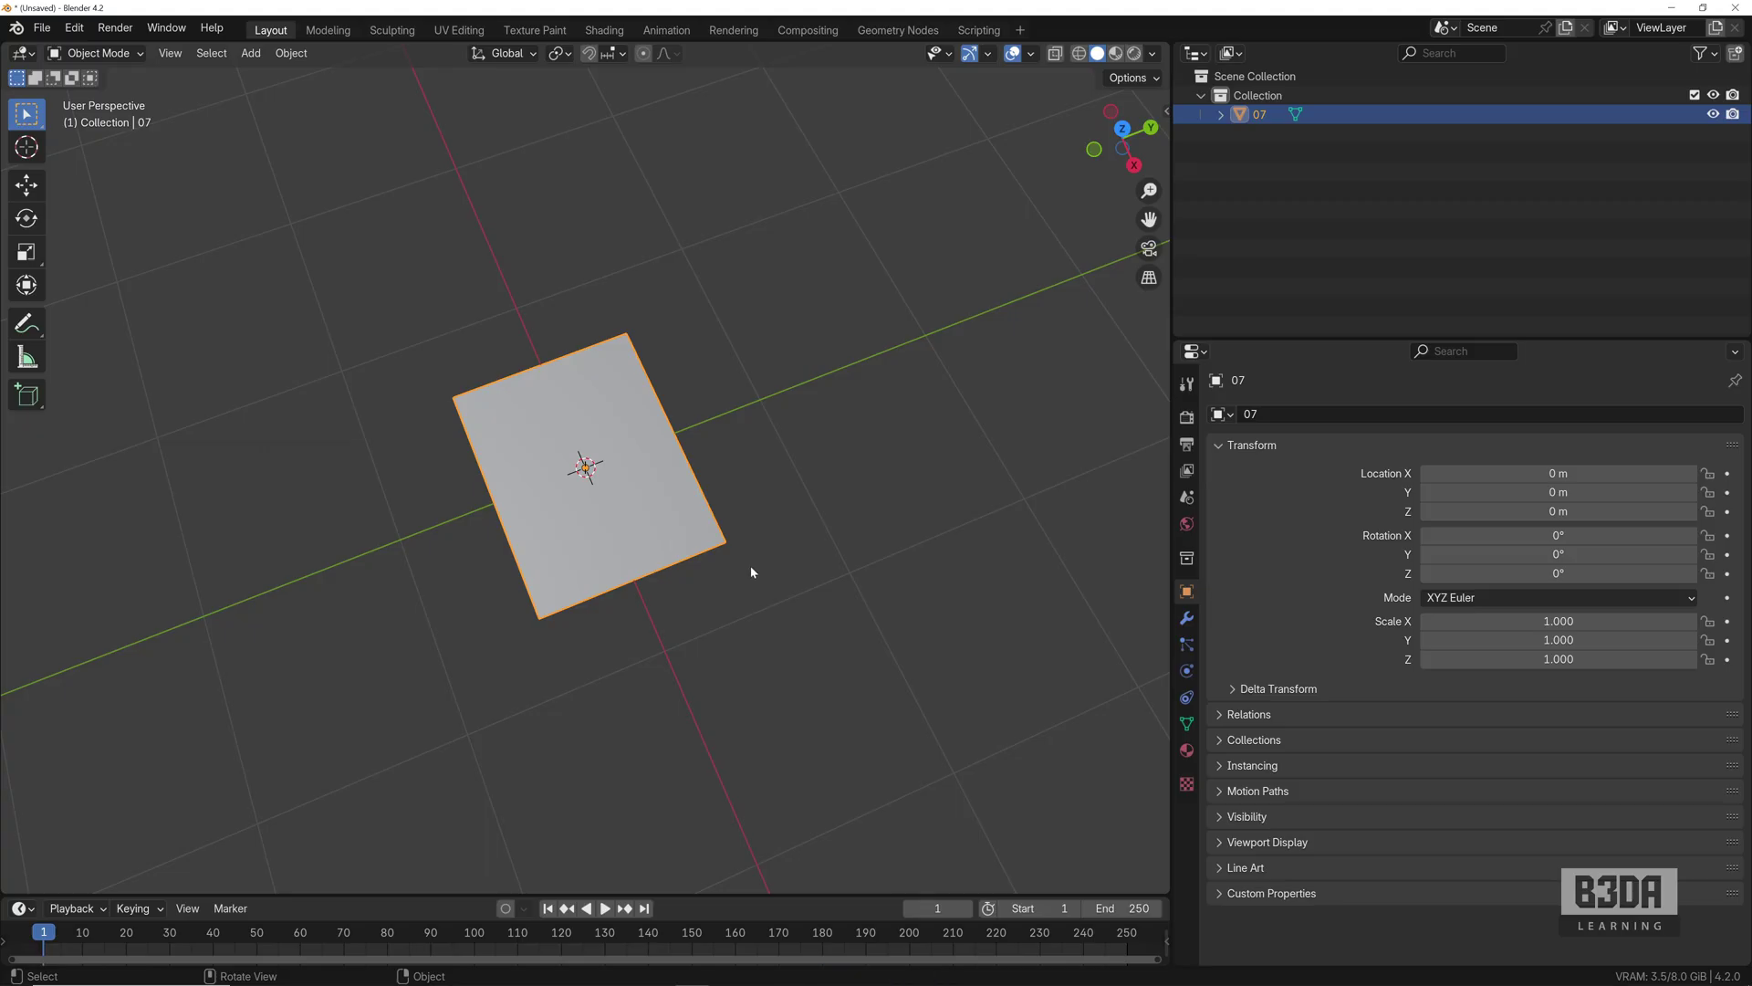
left_click(1115, 53)
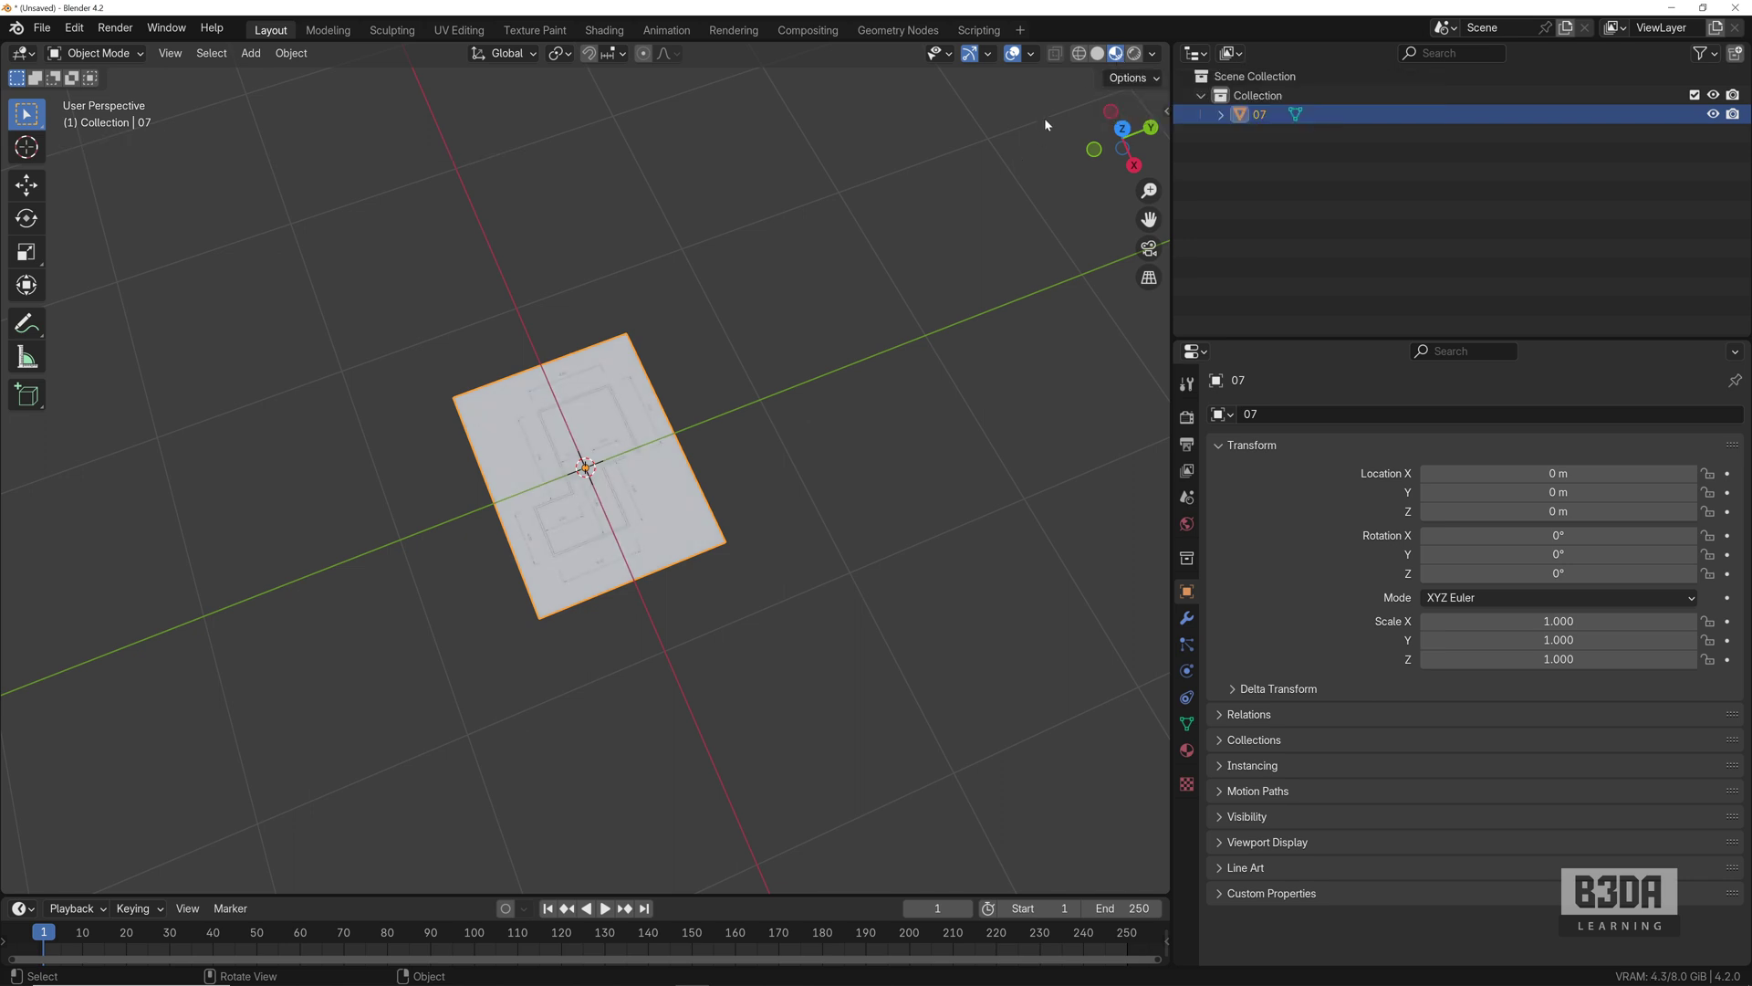
scroll(725, 516, "up", 4)
middle_click_drag(565, 584, 686, 604)
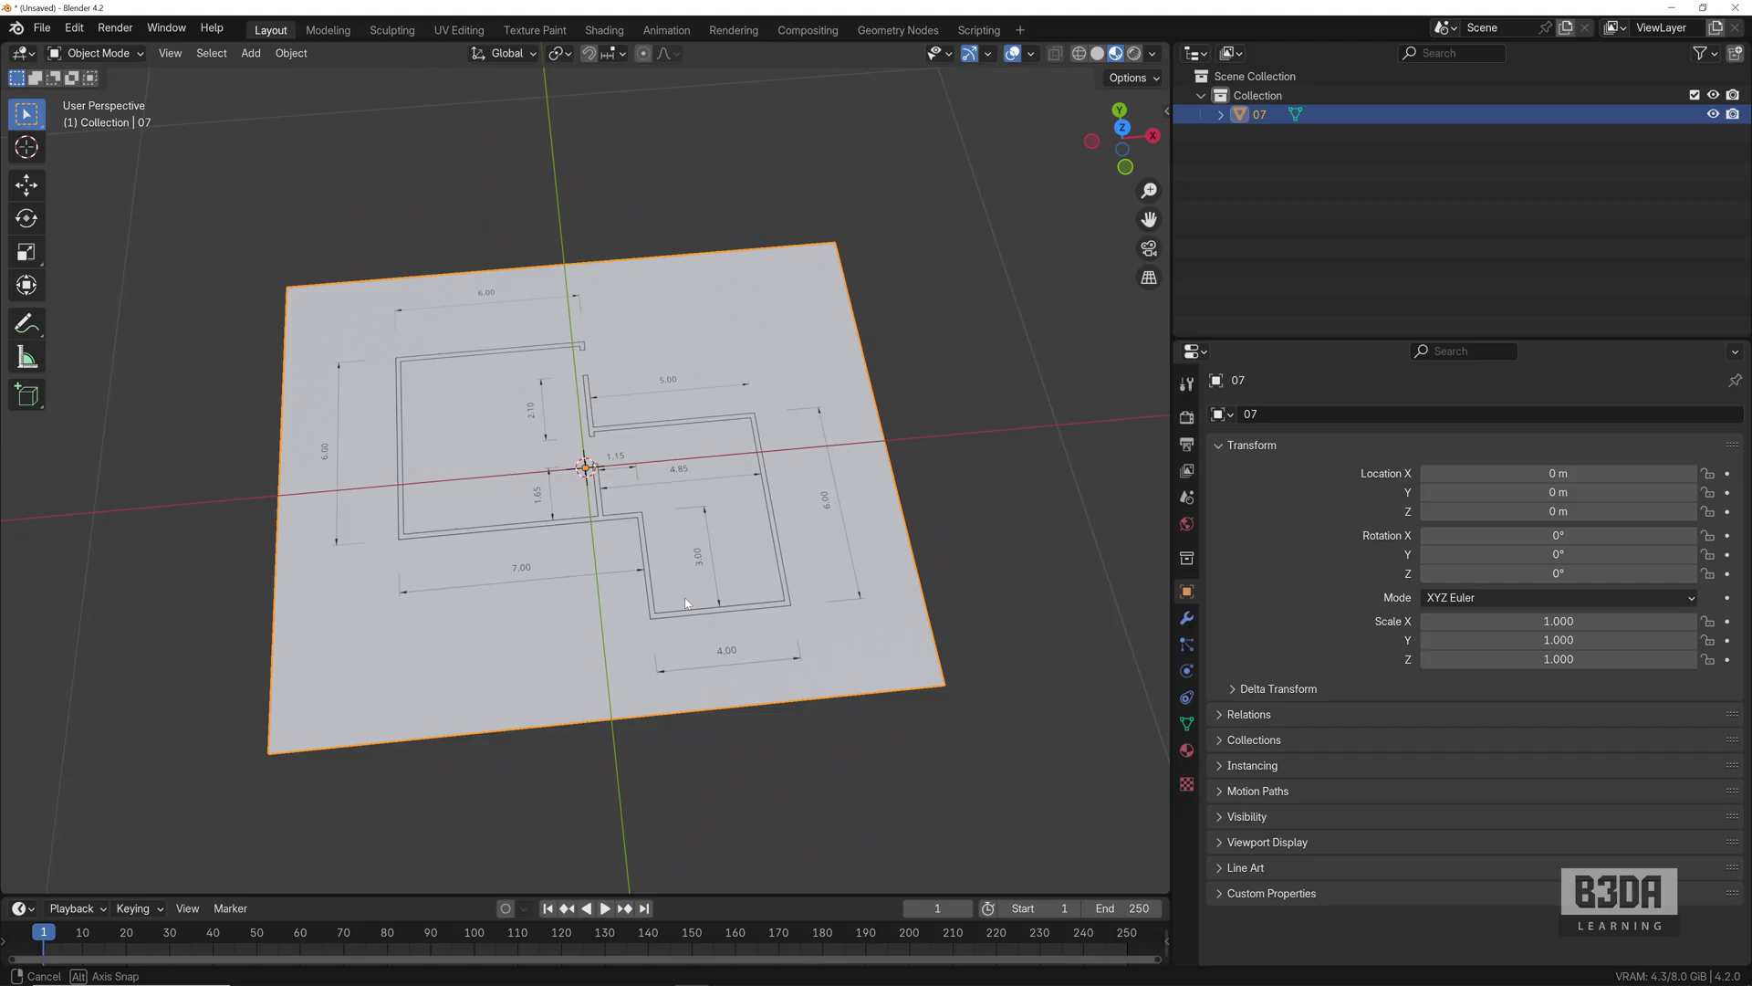
middle_click_drag(687, 603, 686, 603)
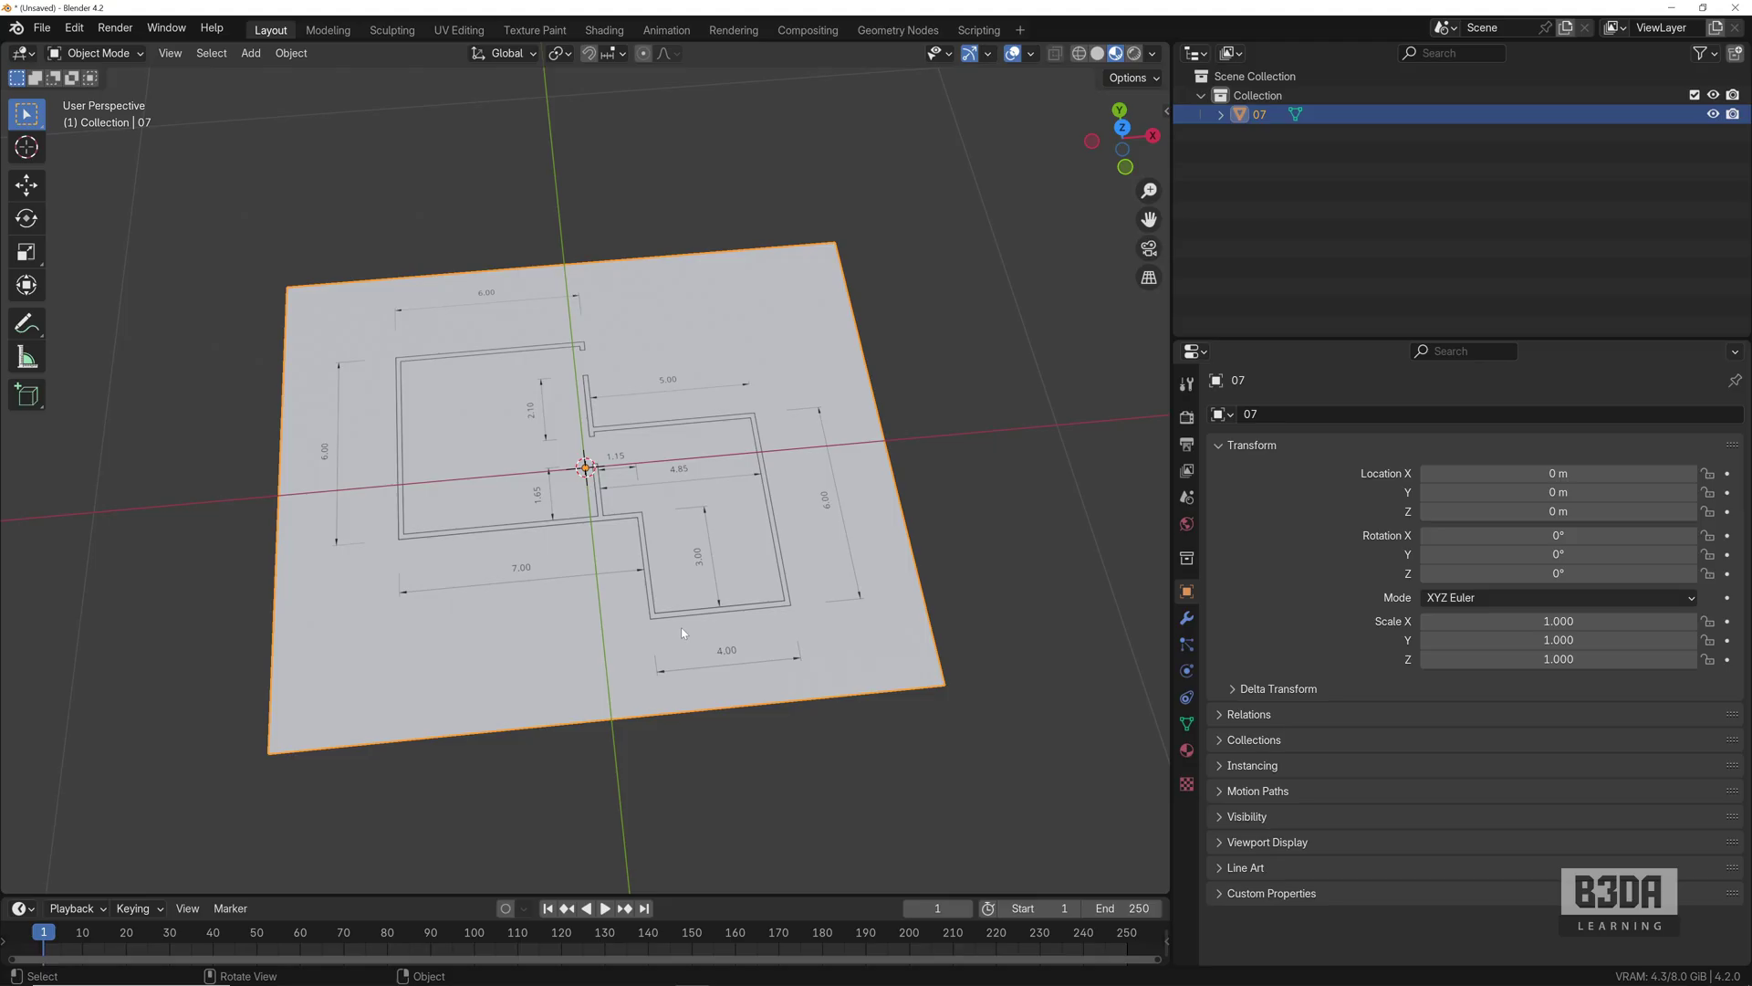
key("KP_7")
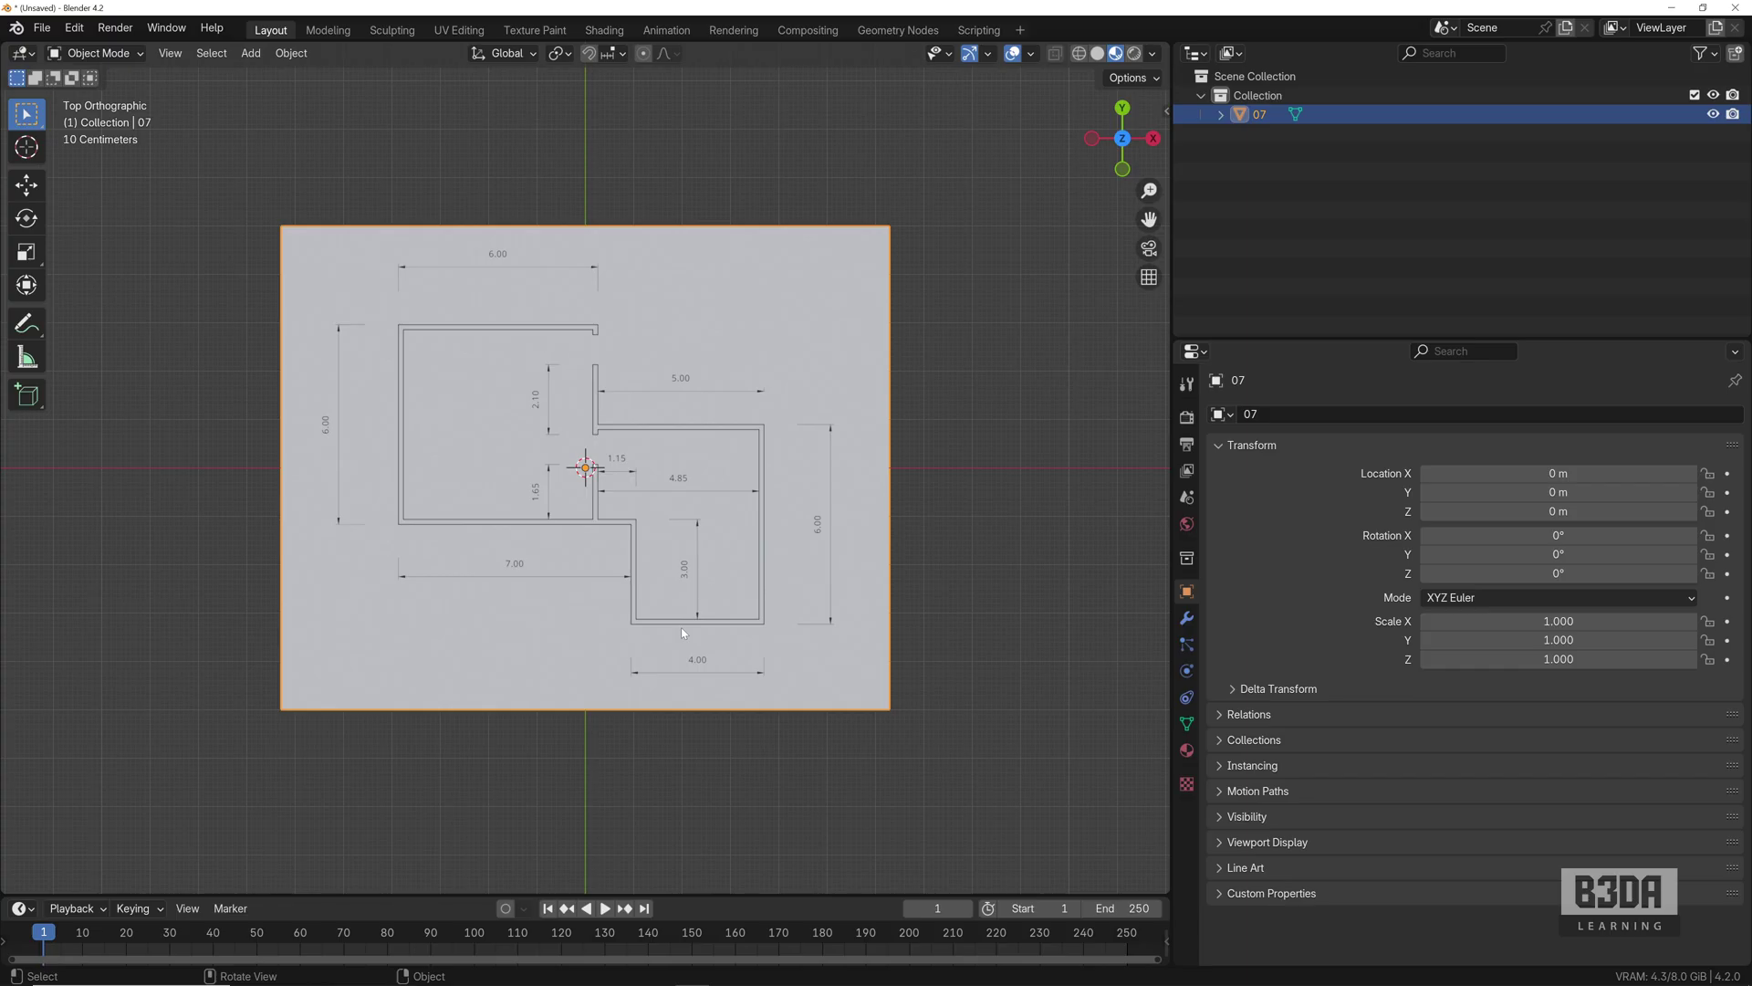
- Zoom out and pan so the 07 floor-plan plane sits on the left of the view
scroll(676, 624, "down", 2)
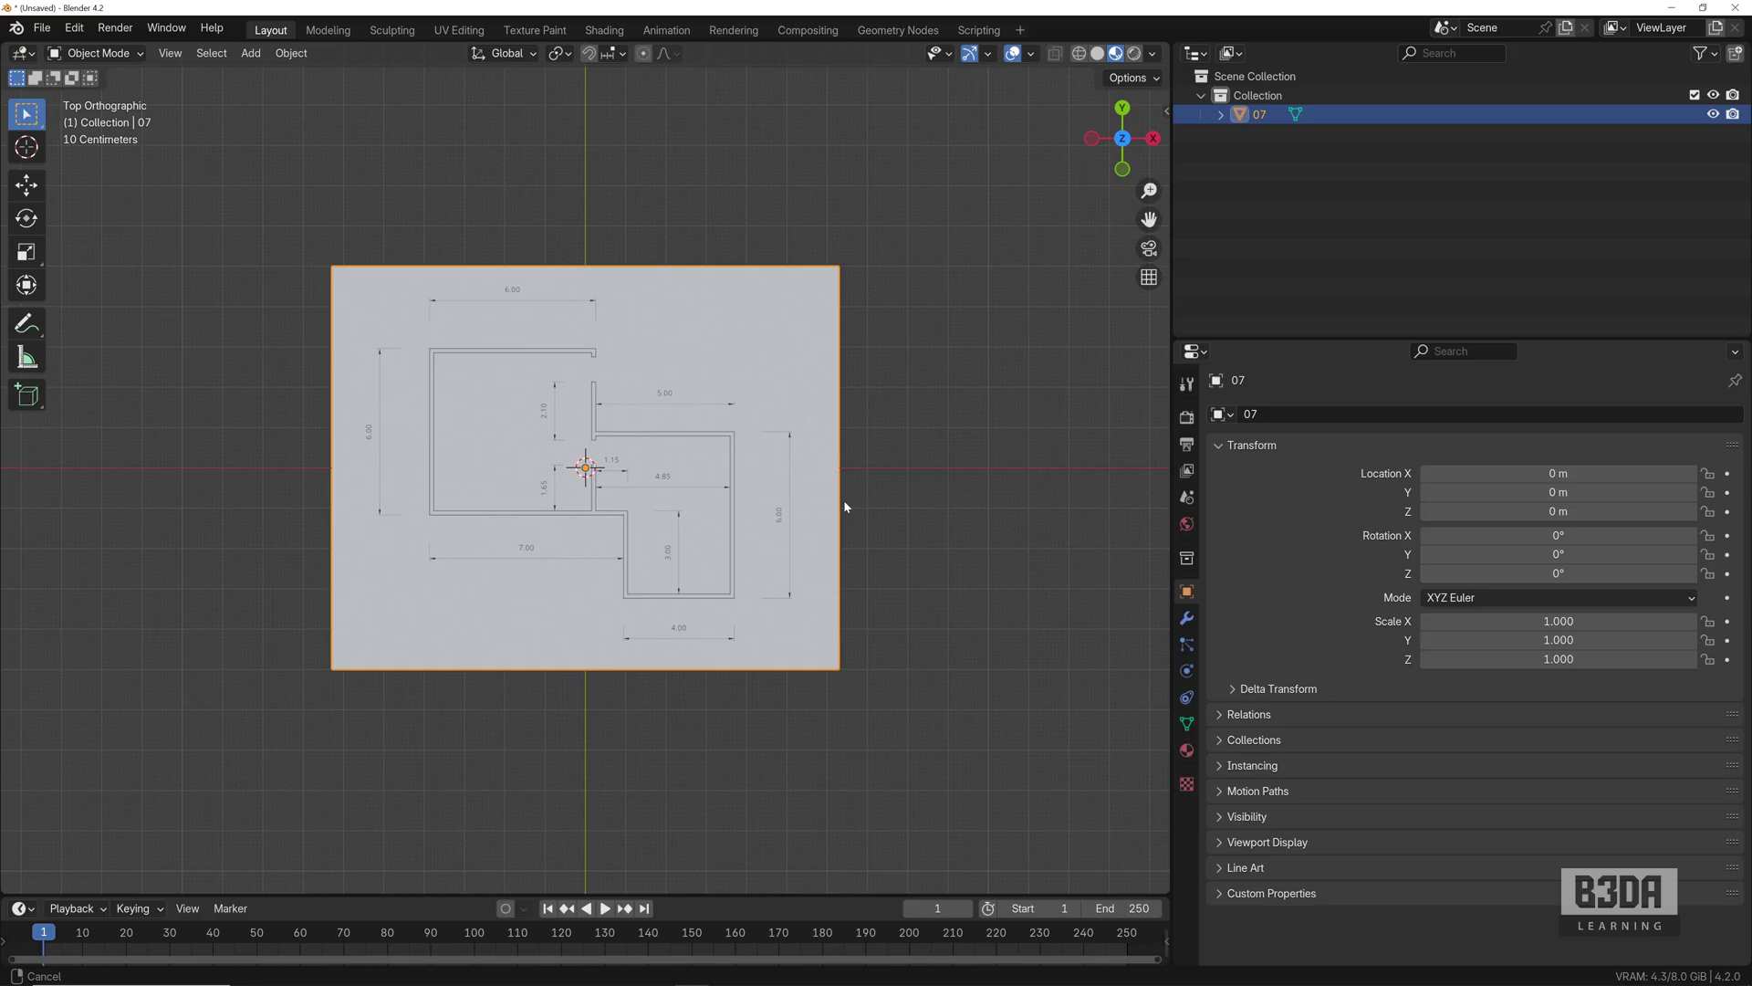
middle_click_drag(842, 505, 604, 493, "shift")
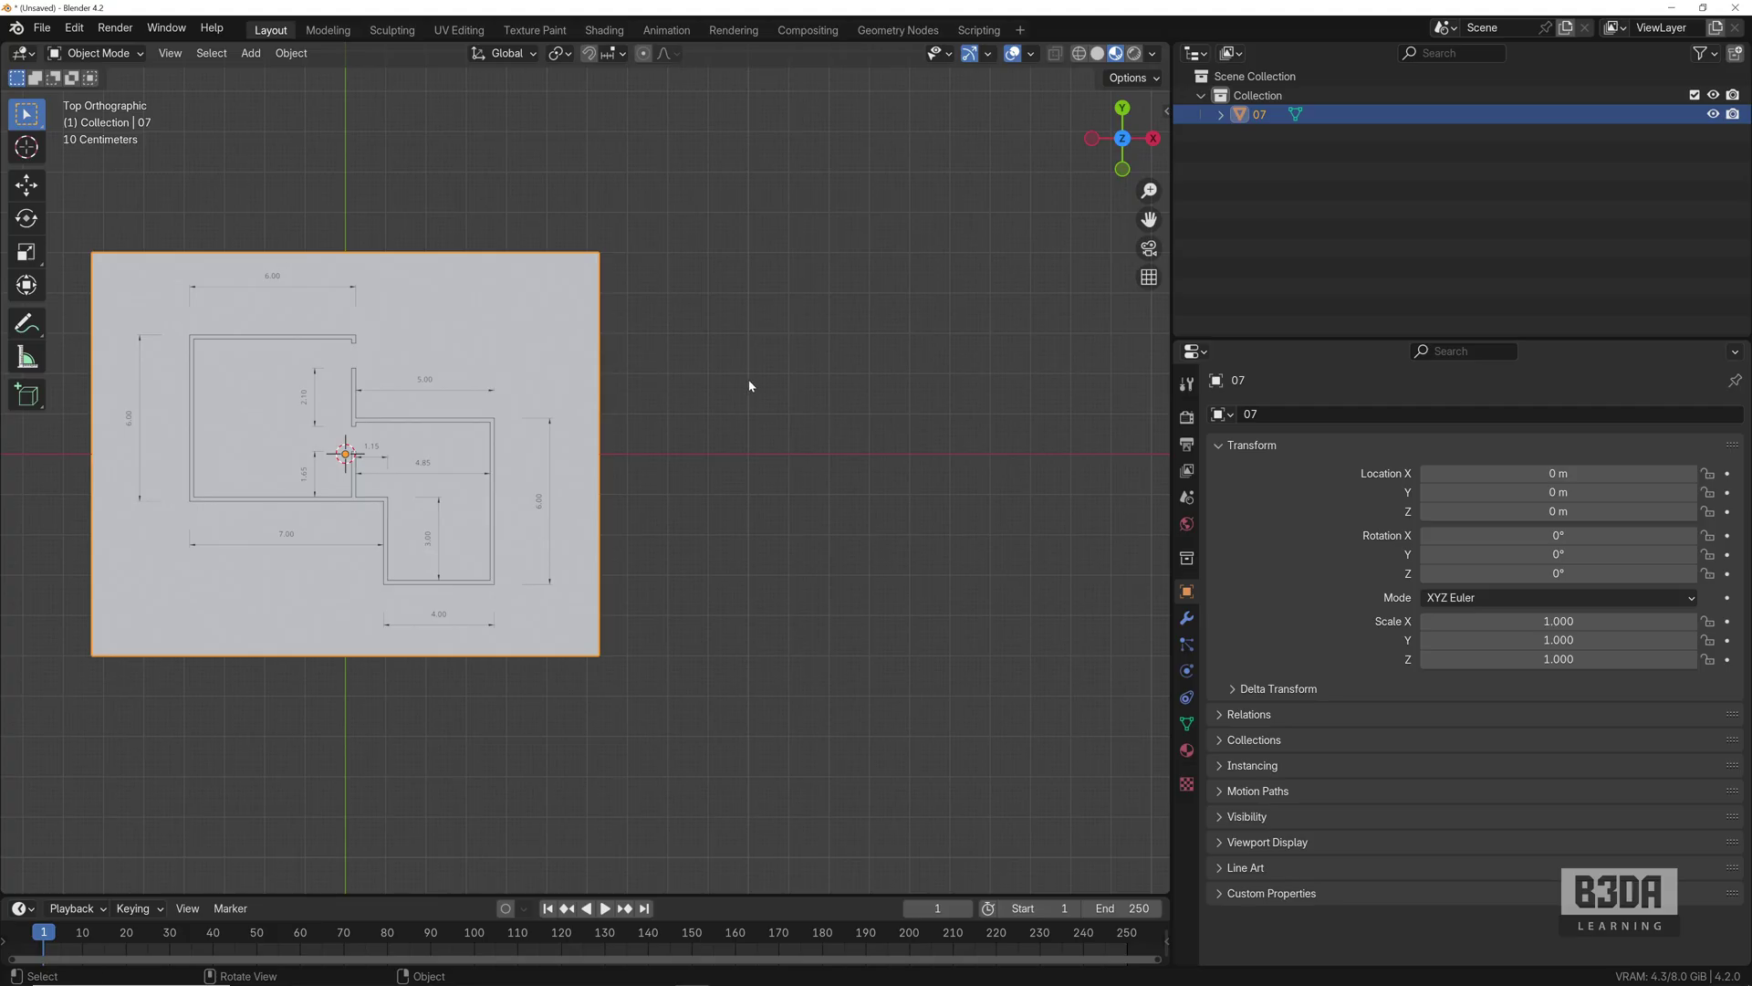
- Bring up the Add menu with its Image options: Reference, Background and Mesh Plane
key("shift+a")
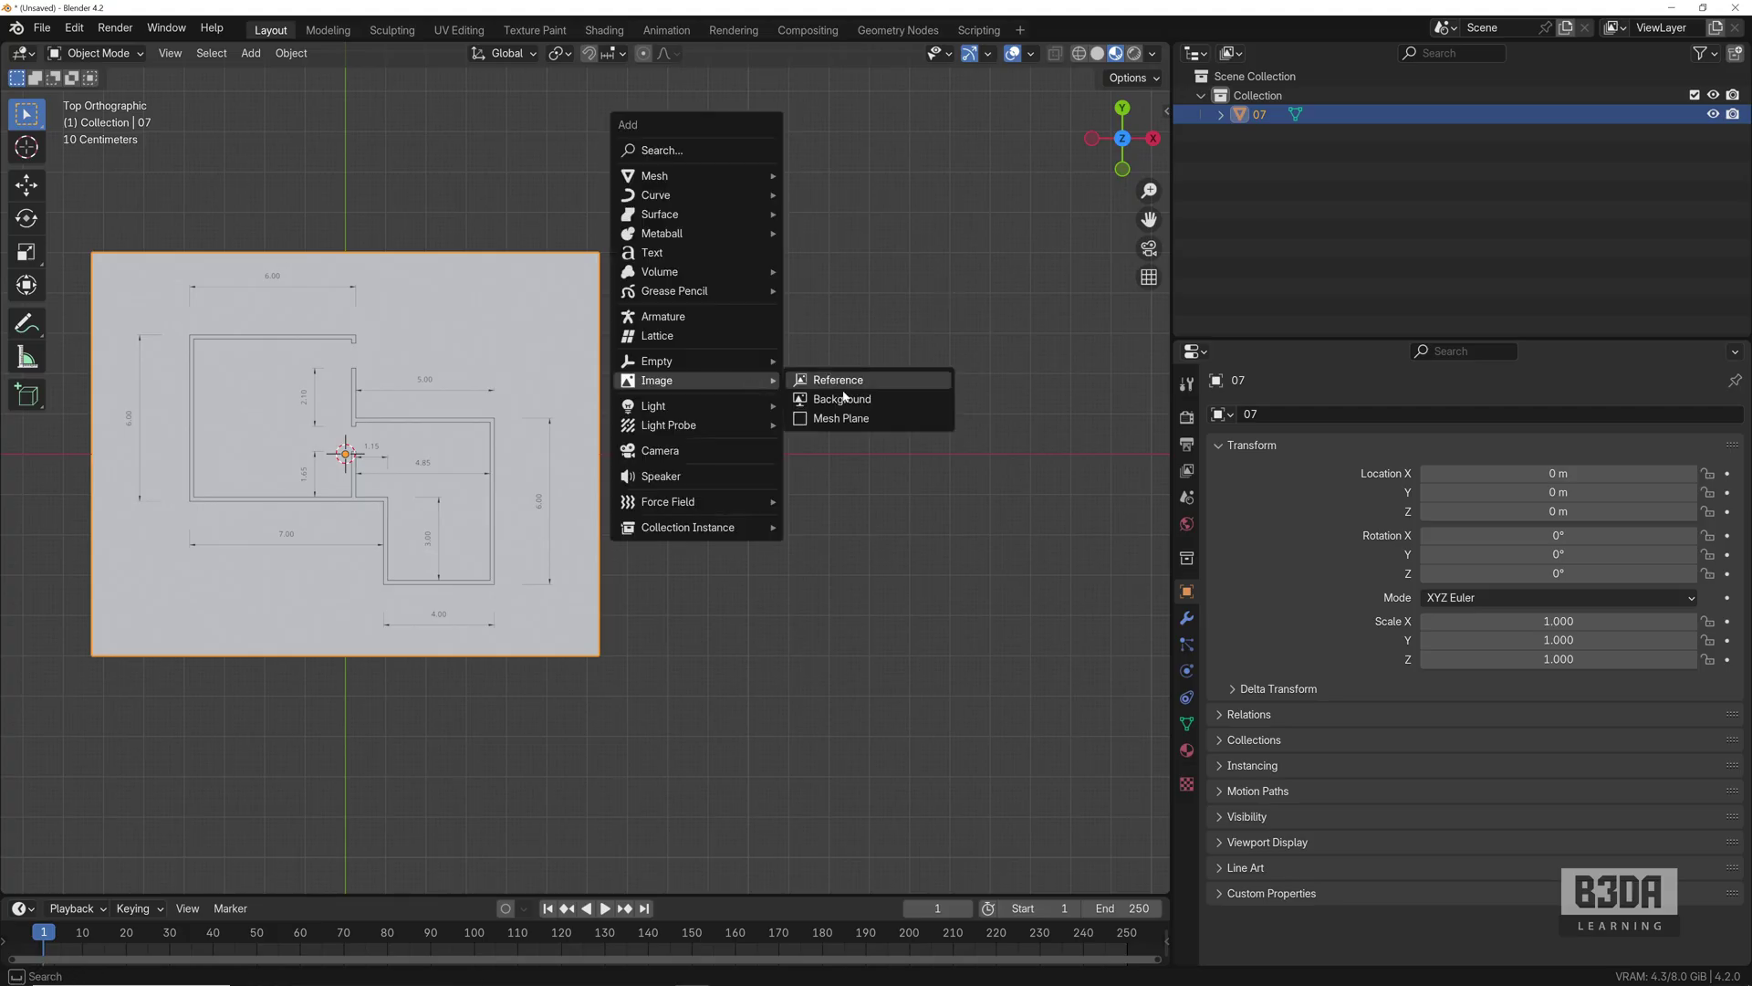